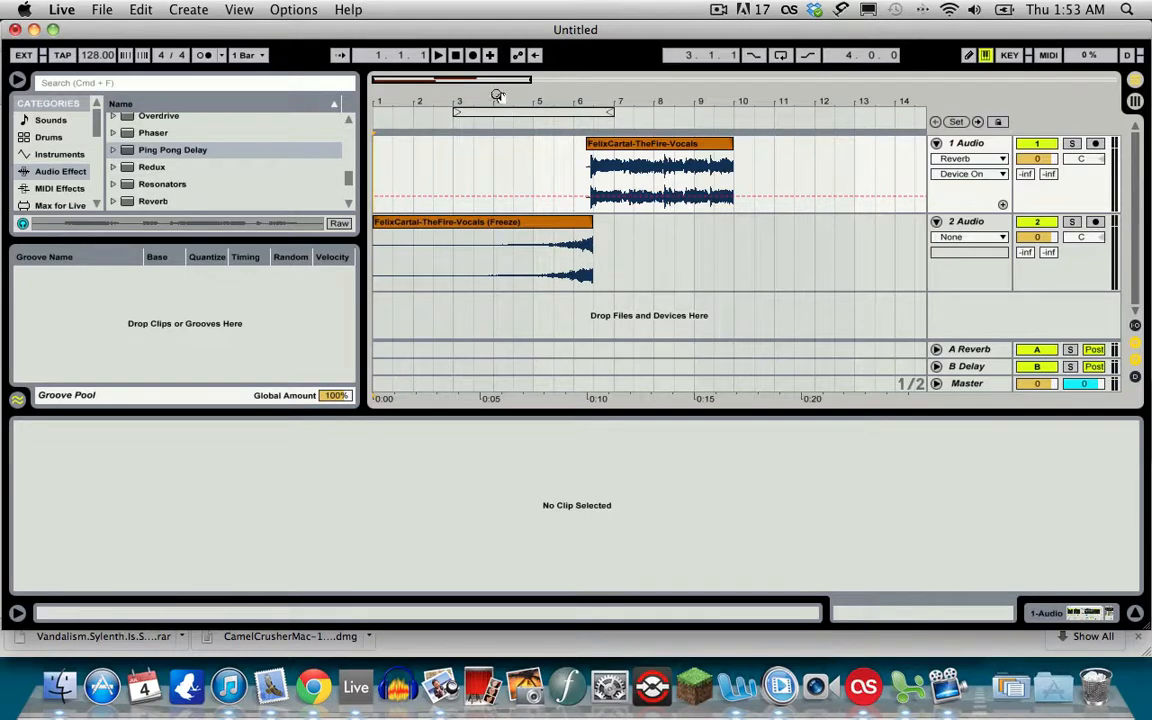
- Play the arrangement from the start to hear the reversed swell lead into the vocal clip
left_click(438, 57)
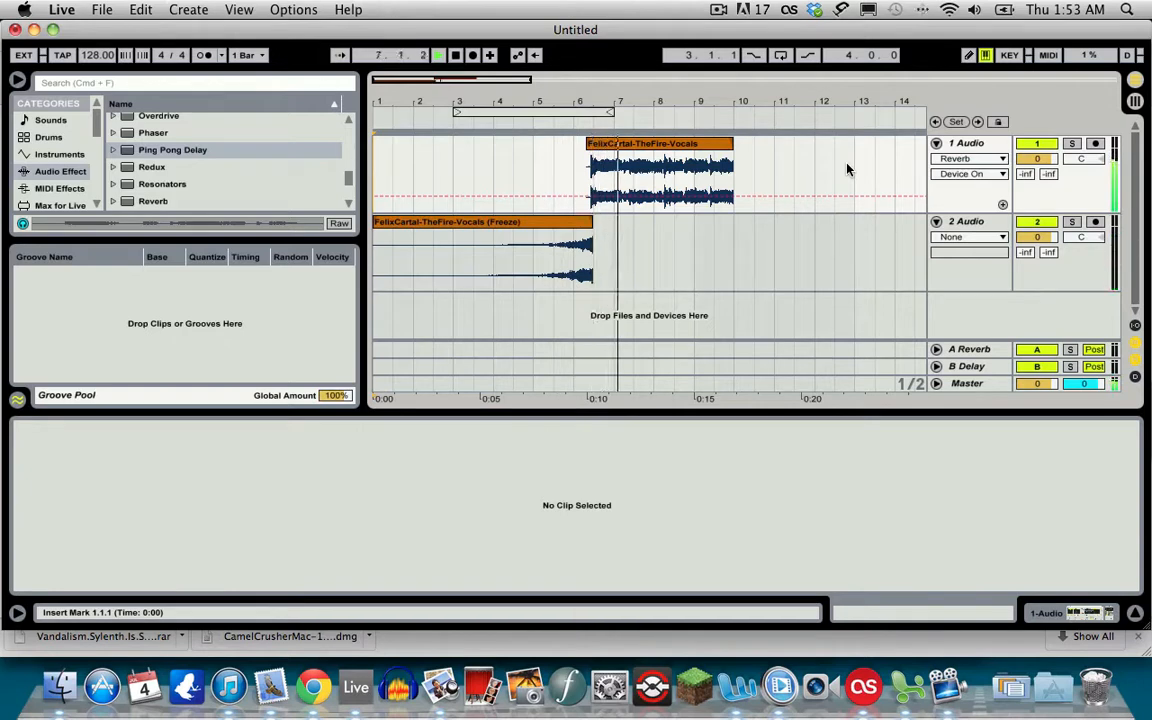
key("space")
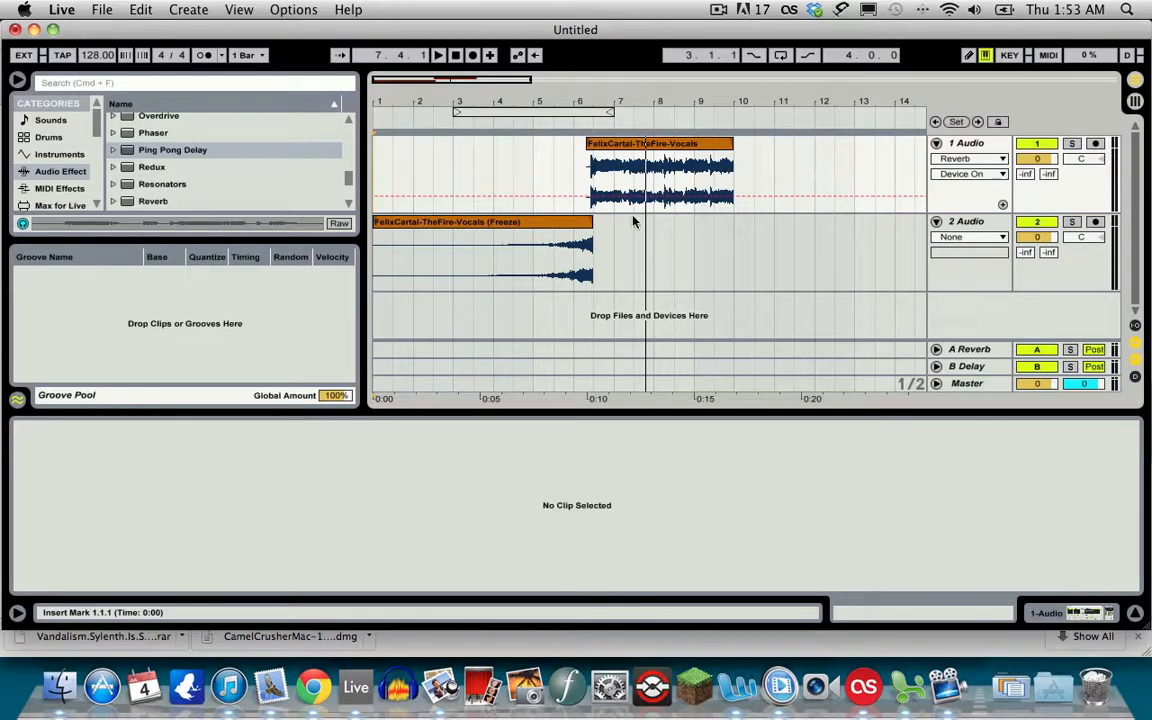
- Delete the frozen vocal clip from the 2 Audio track
left_click(574, 225)
key("Delete")
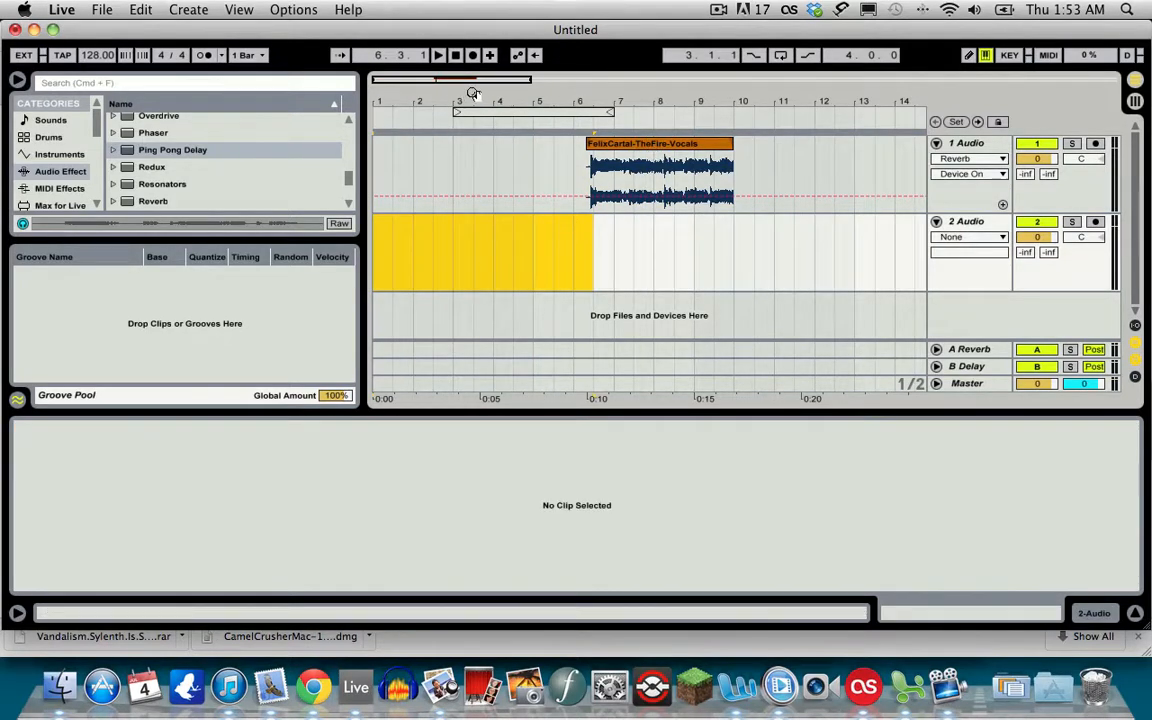
- Move the vocal clip on the 1 Audio track earlier so that it starts at 1.4.2
left_click_drag(471, 96, 473, 145)
left_click_drag(830, 145, 421, 144)
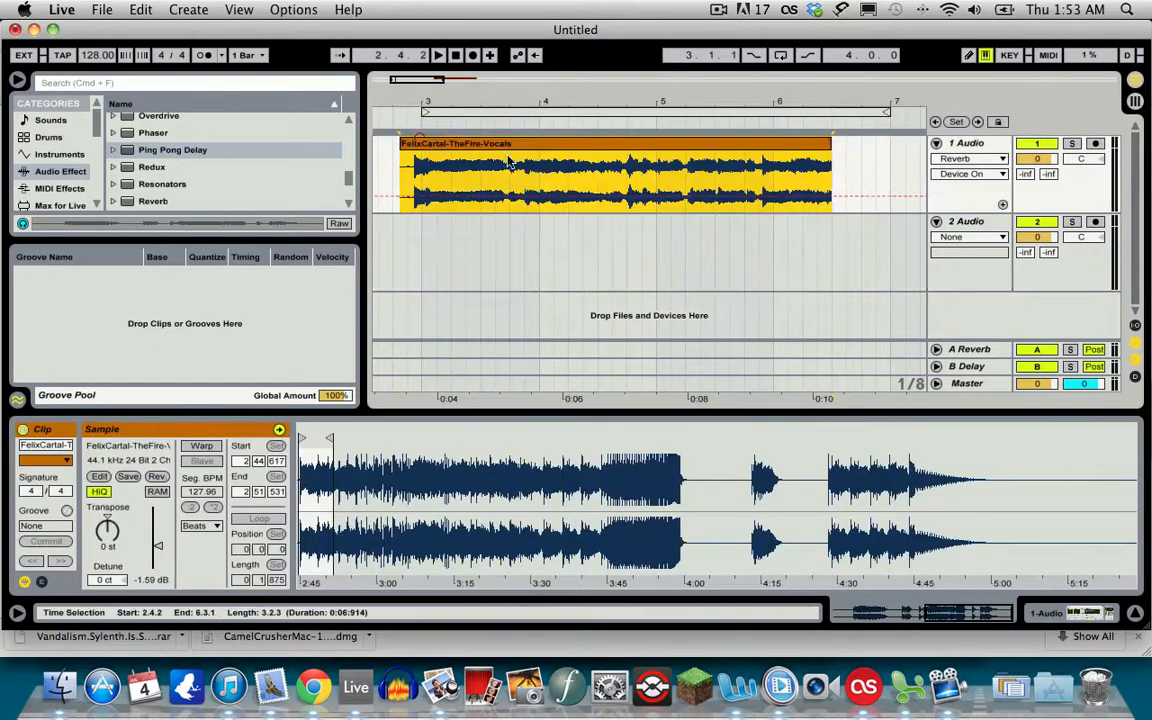
scroll(509, 158, "left", 4)
left_click_drag(632, 149, 514, 148)
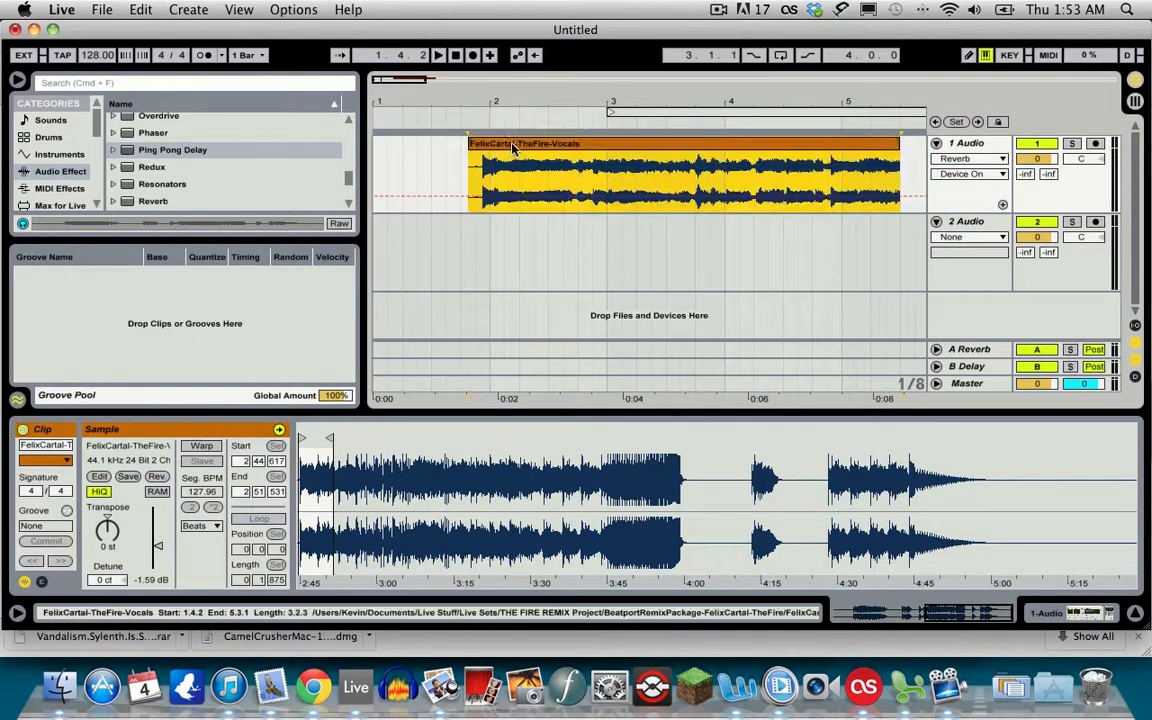
- Play the vocal clip from 1.4.3 with the metronome on to check its timing, and switch the metronome off
left_click(474, 158)
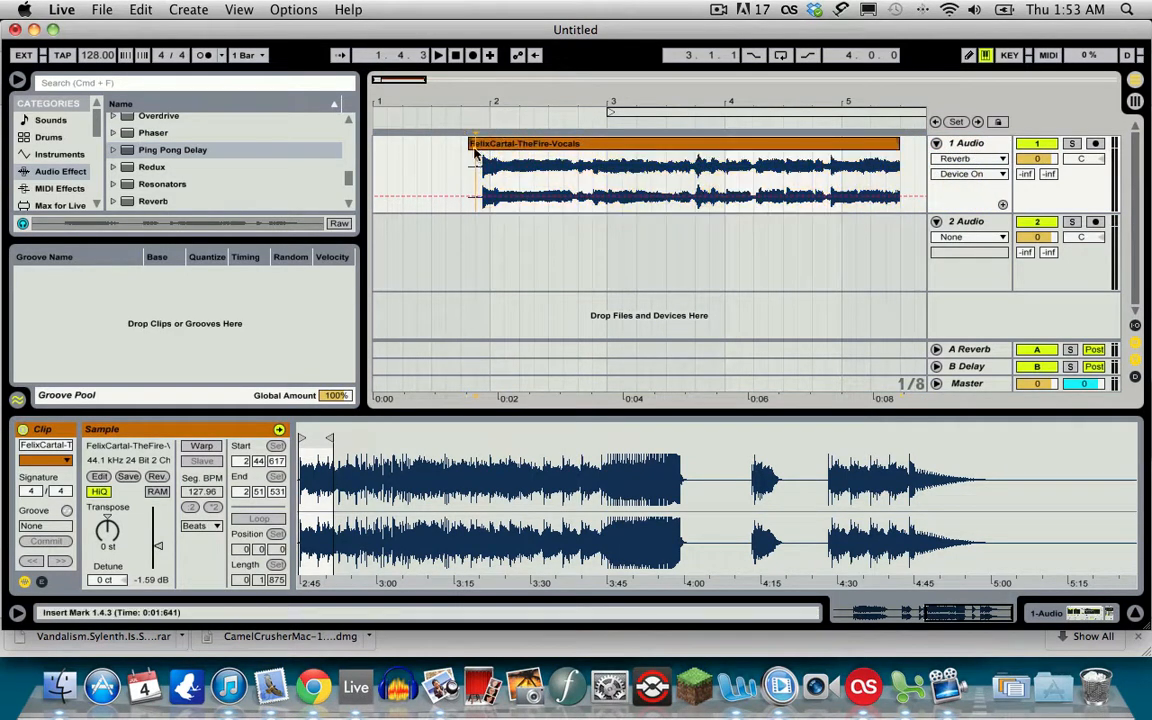
left_click(203, 55)
key("space")
key("space")
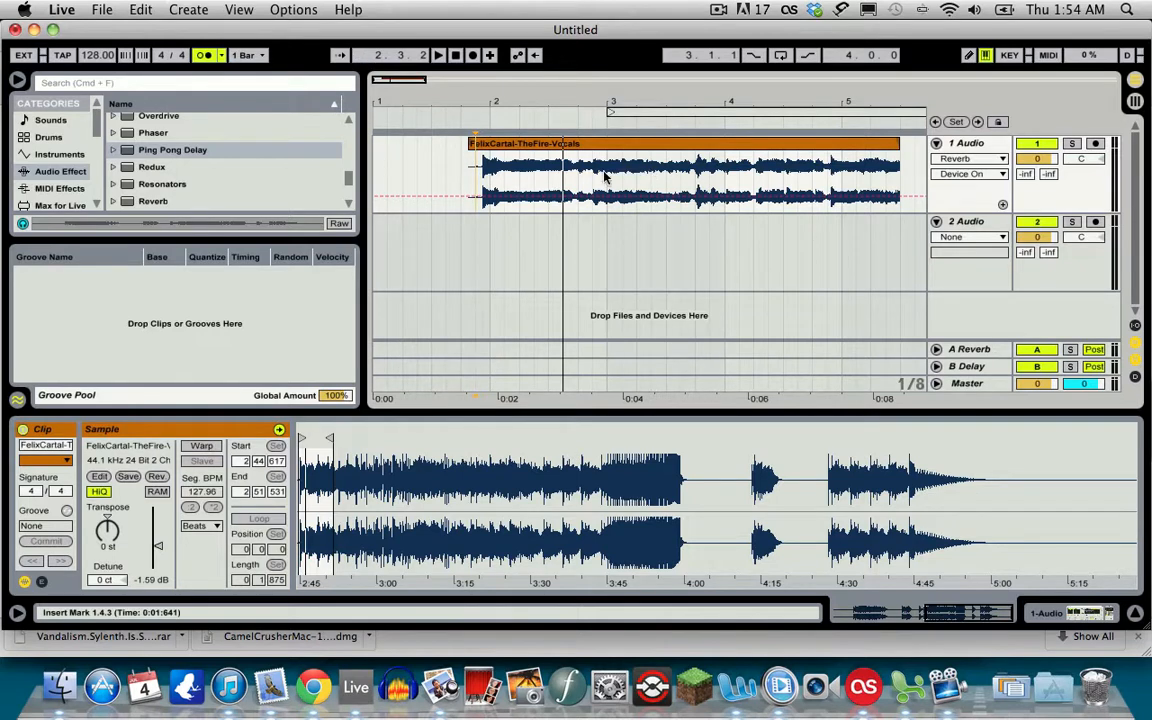
key("space")
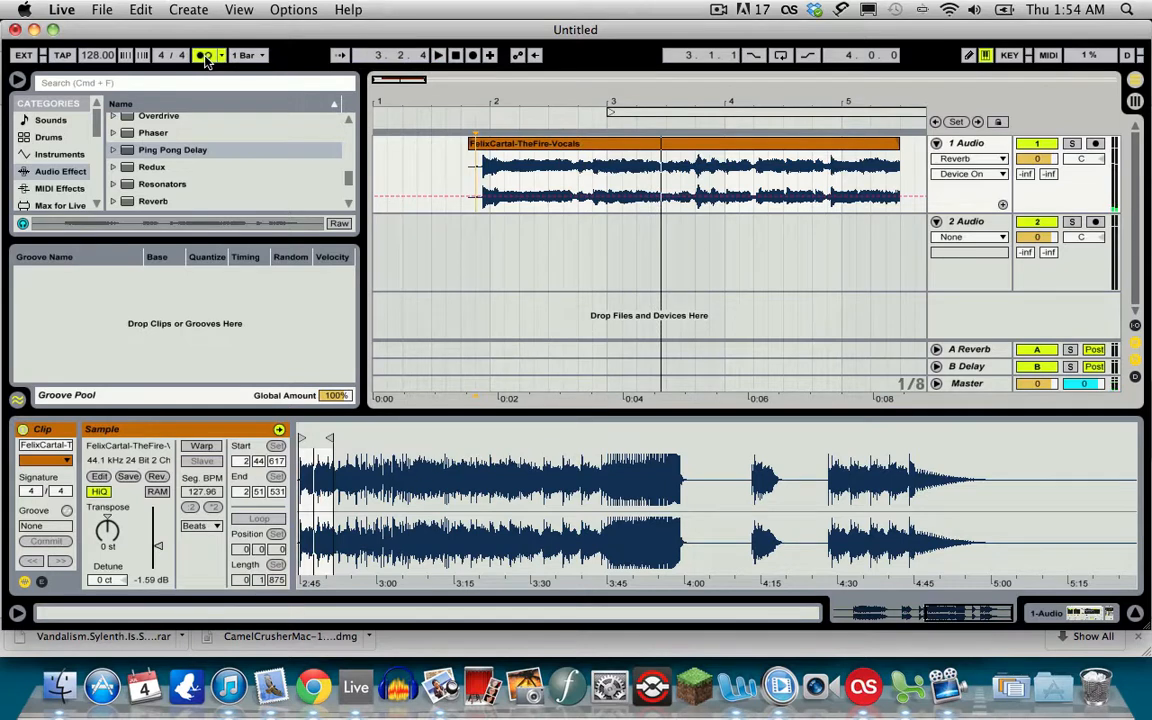
left_click(205, 56)
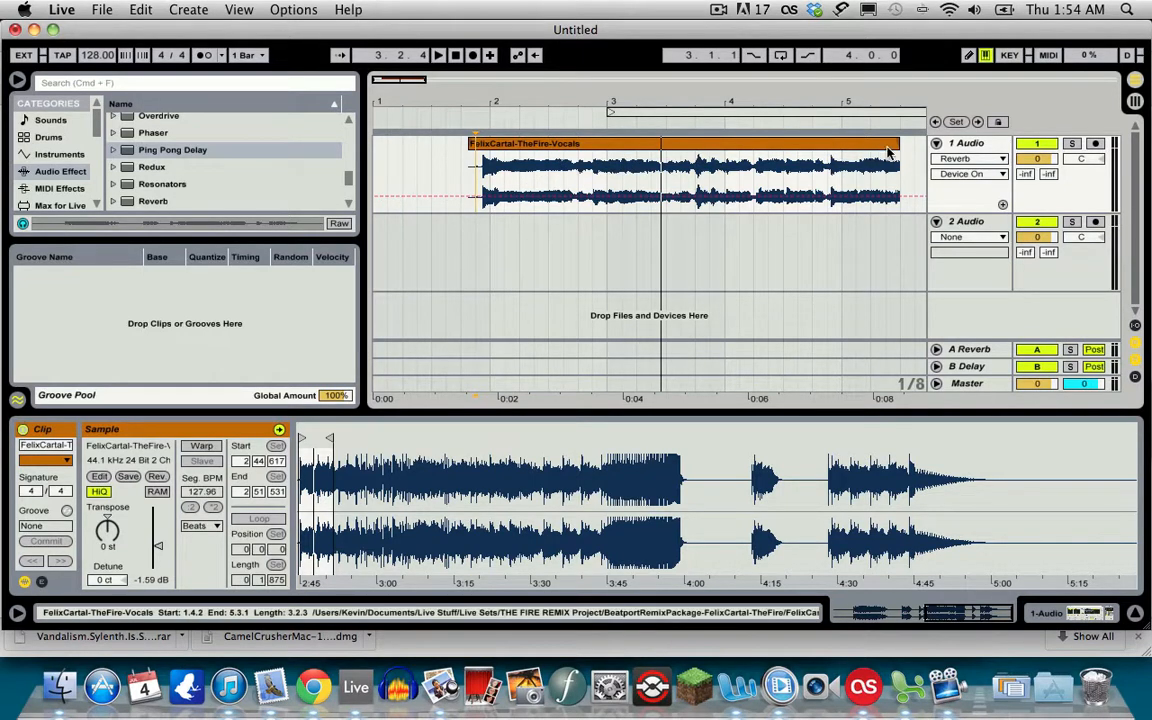
- Trim the vocal clip to a short opening phrase starting at 2.1.1 and play it back
left_click_drag(897, 144, 563, 149)
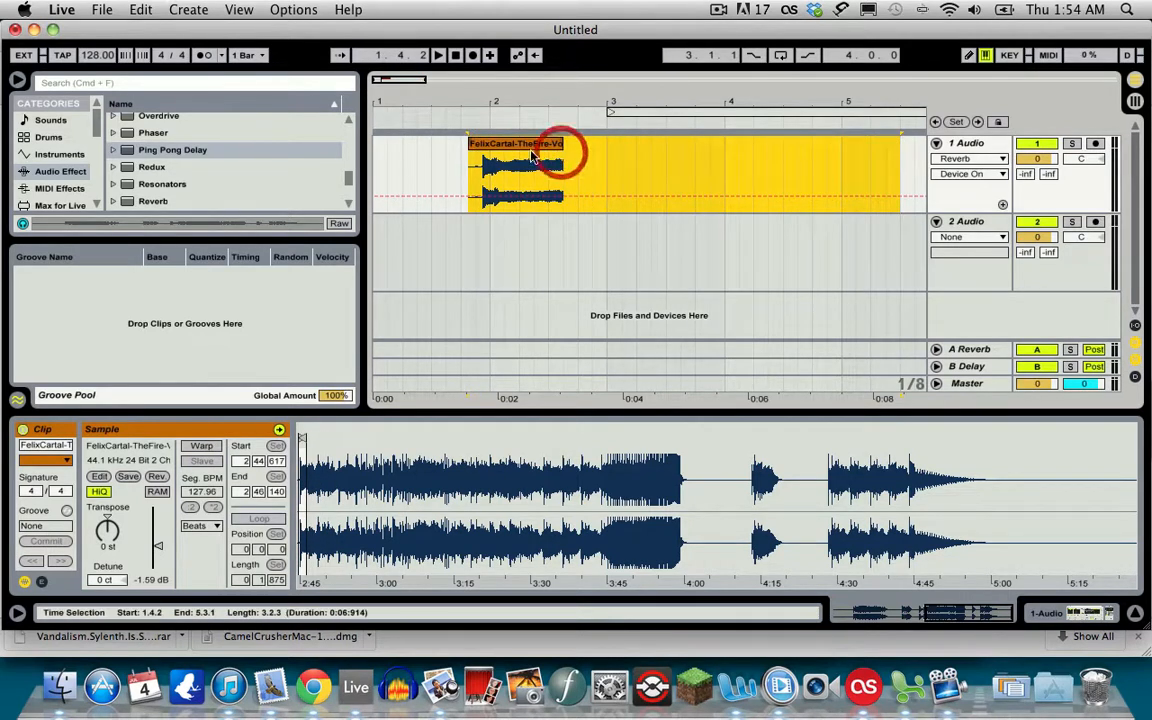
left_click_drag(466, 146, 491, 172)
left_click(491, 172)
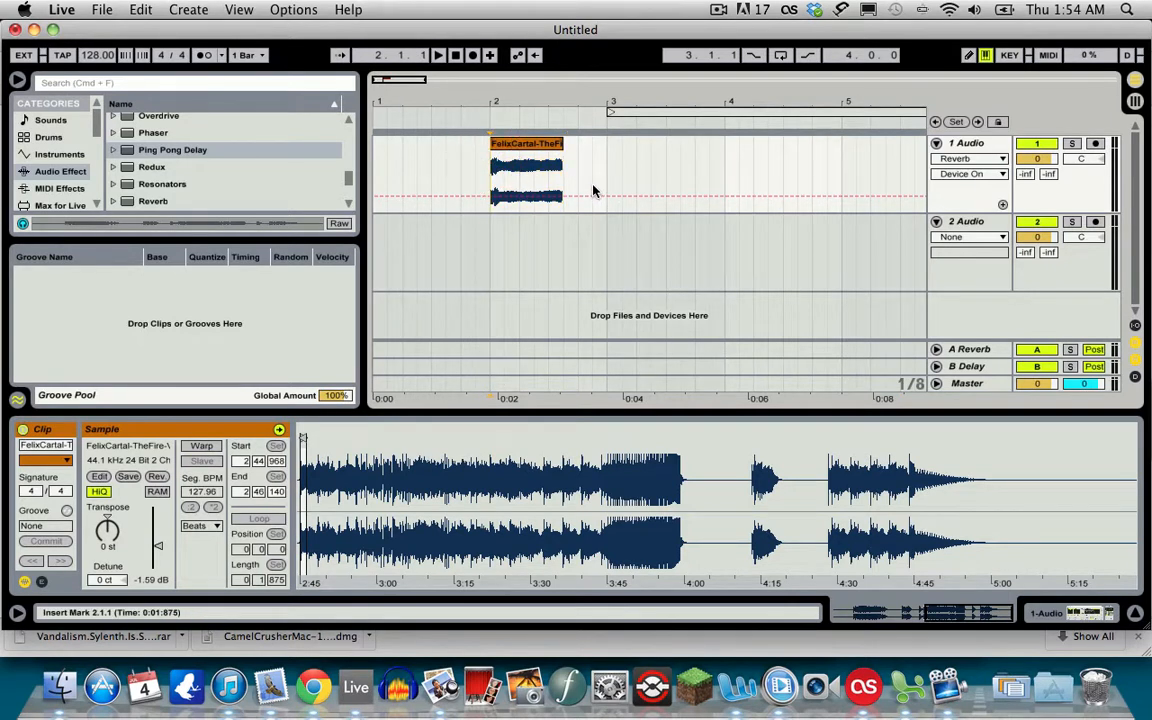
key("space")
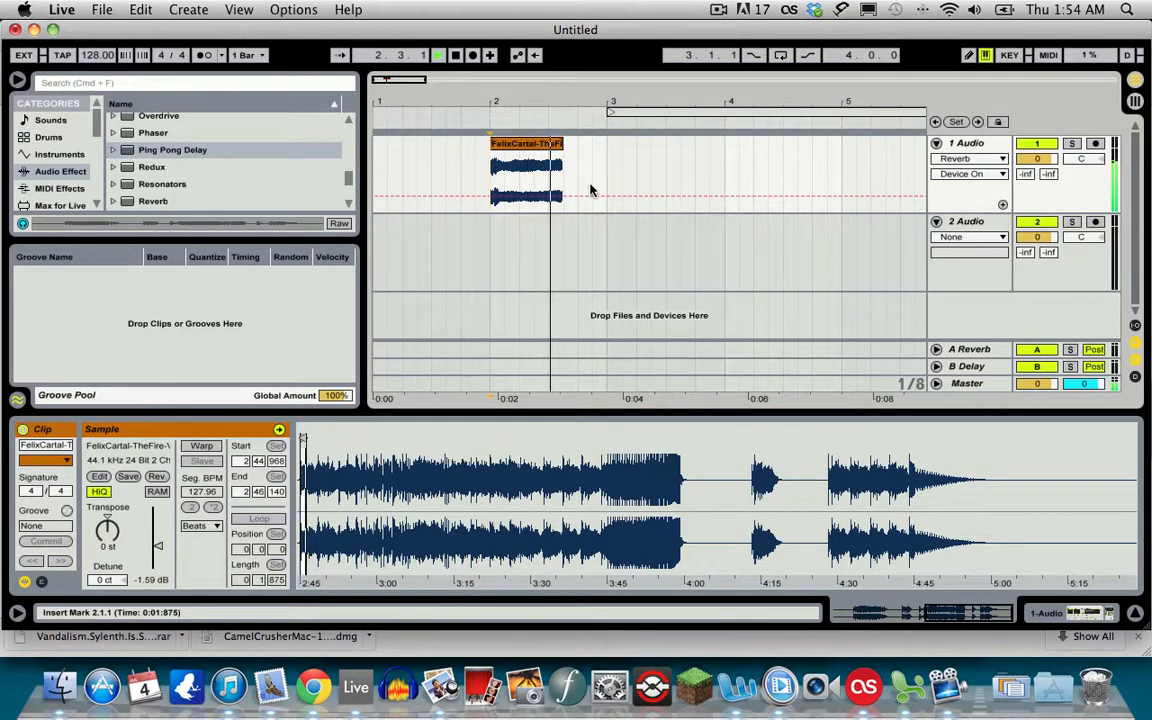
key("space")
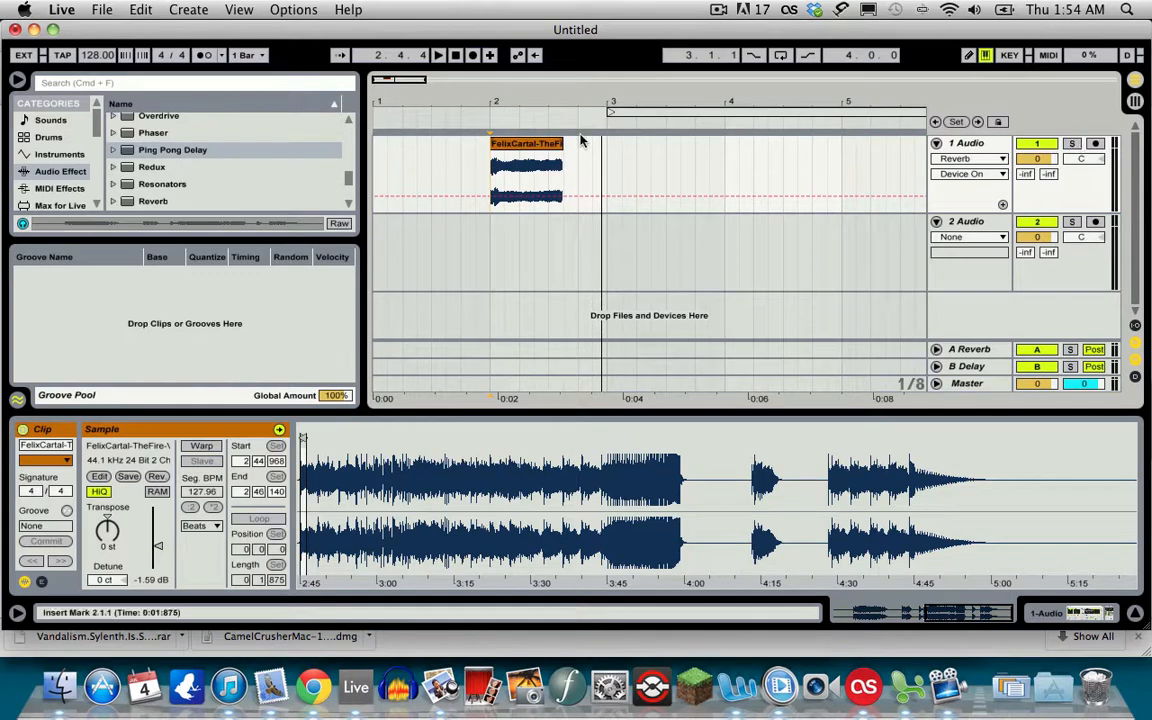
- Turn on the Reverb device of the 1 Audio track and toggle its High diffusion filter on and back off
left_click(962, 147)
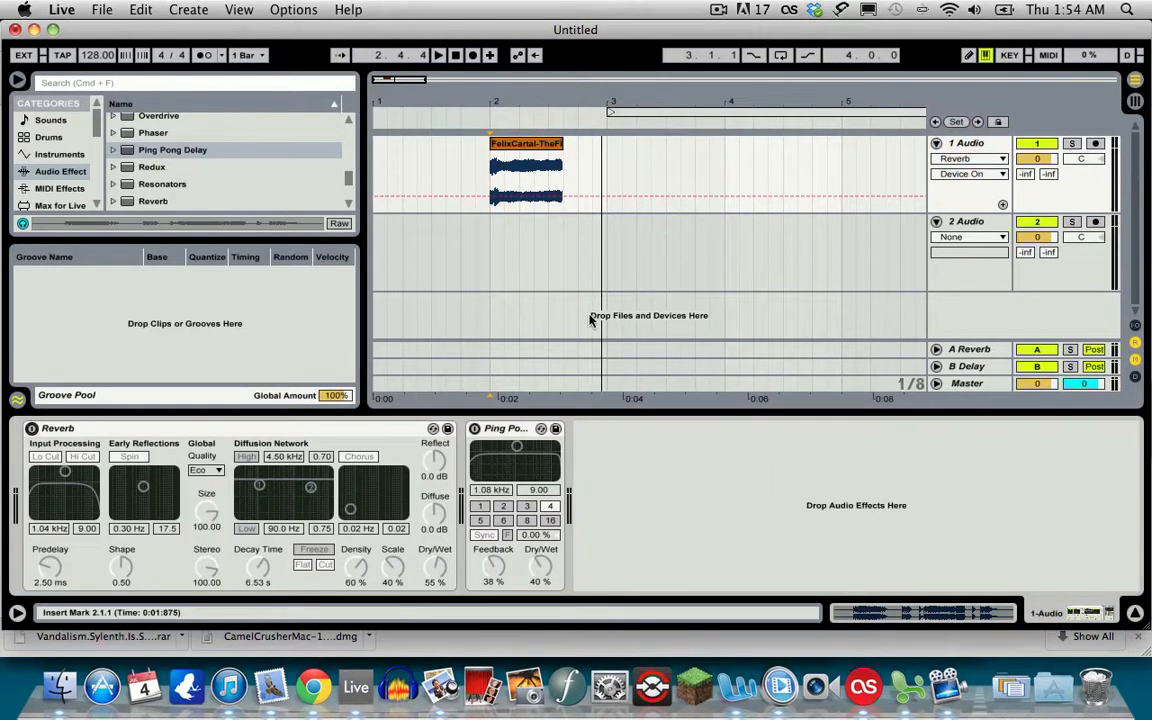
left_click(231, 430)
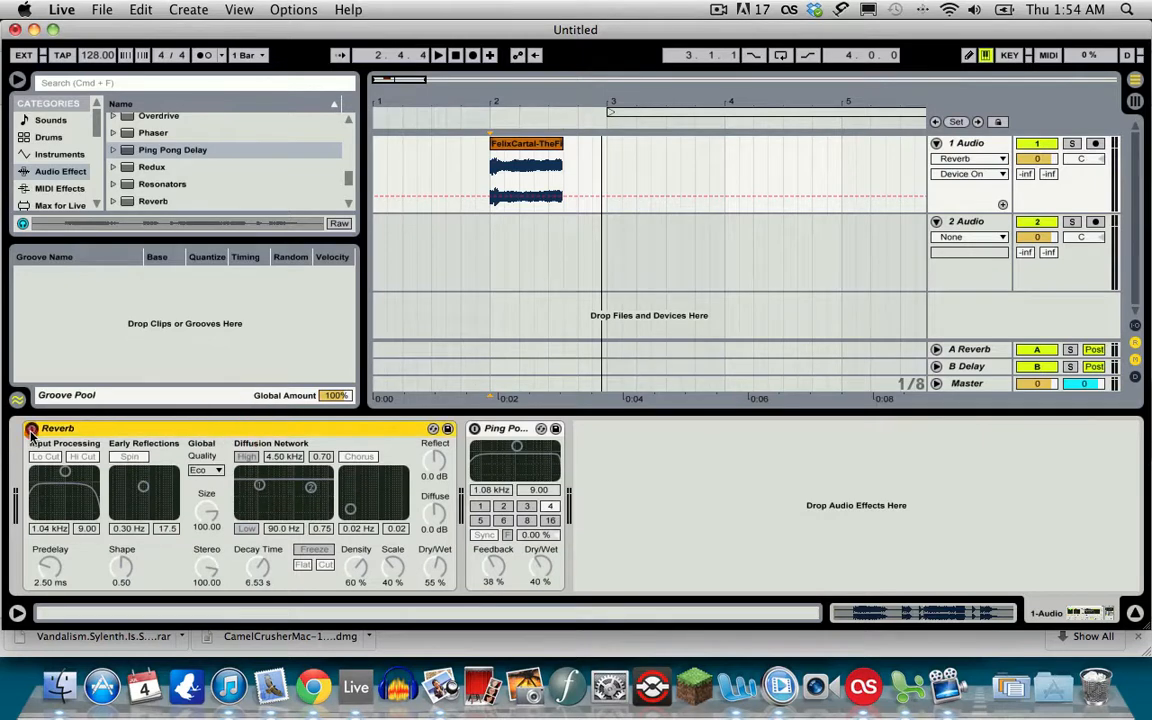
left_click(31, 428)
left_click(128, 428)
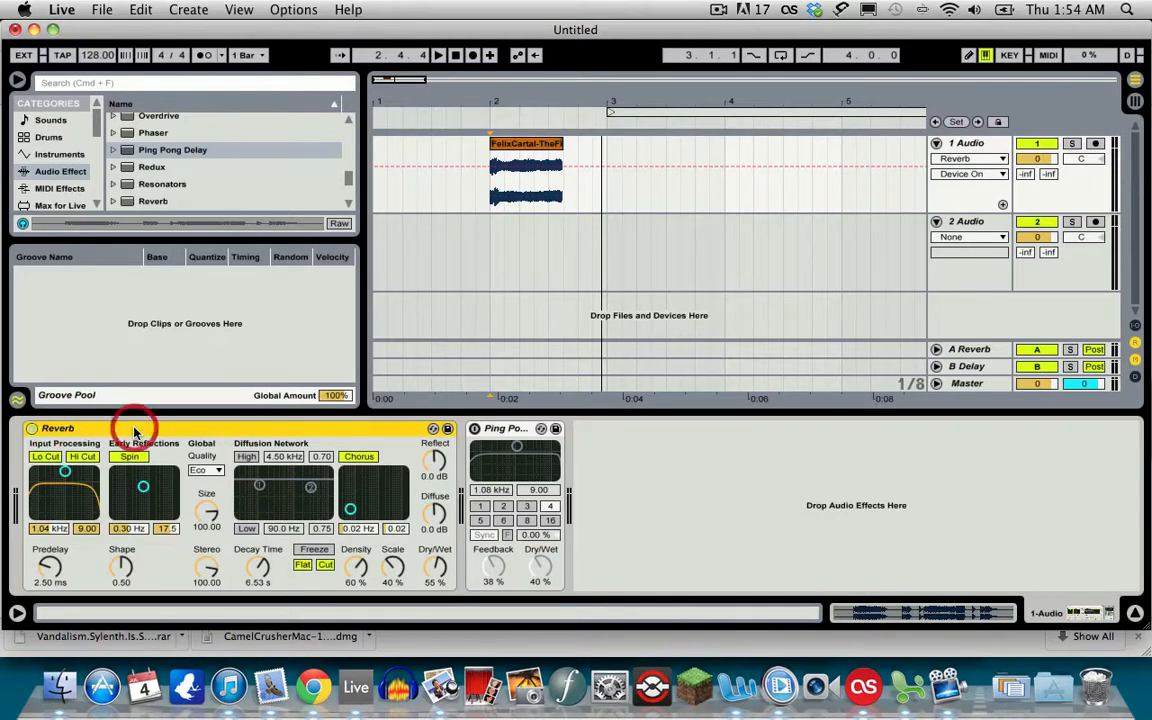
left_click(246, 456)
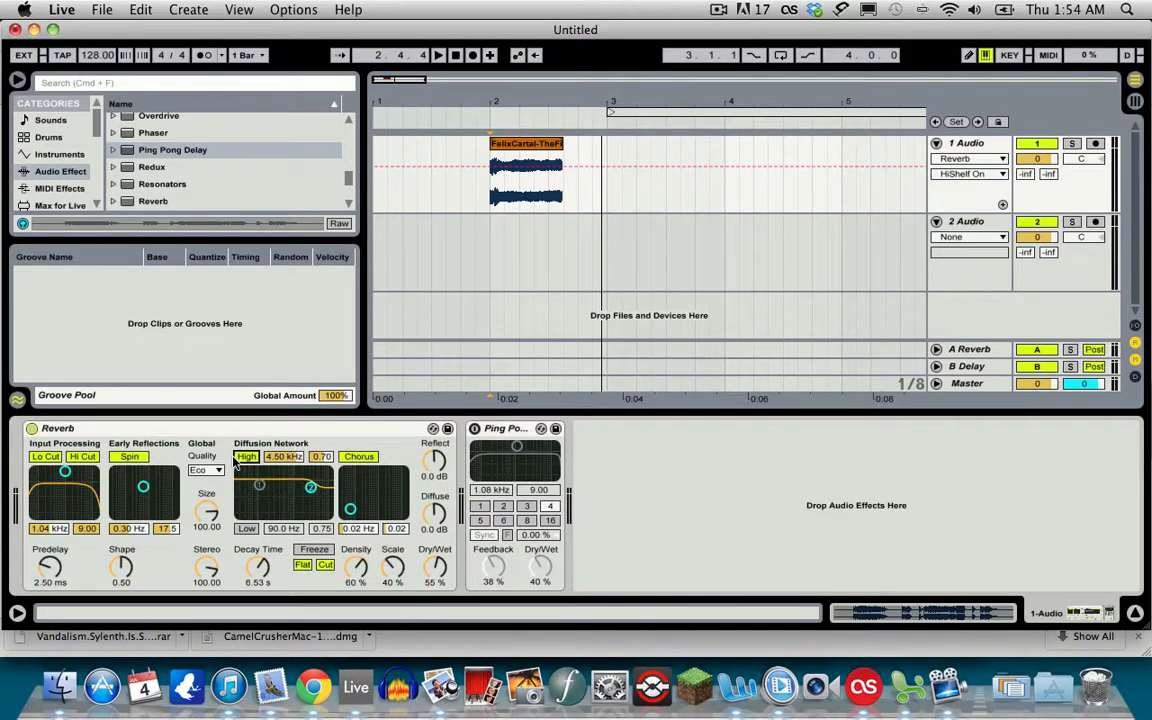
left_click(246, 459)
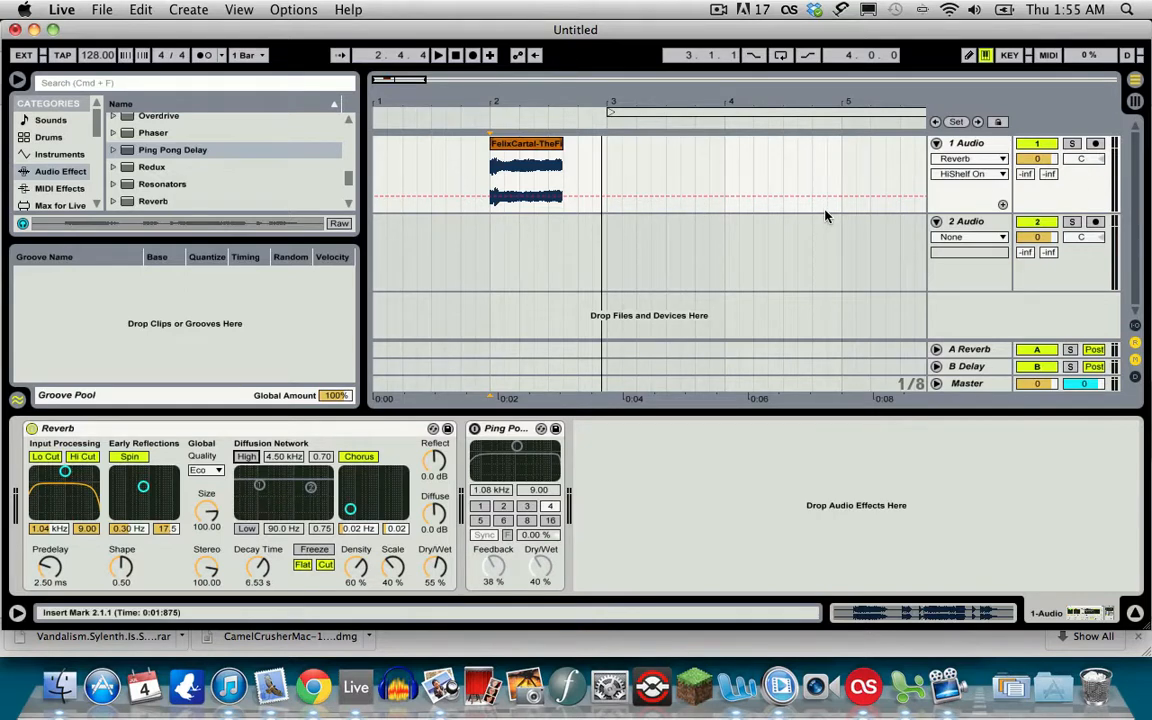
- Turn off the Reverb's Lo Cut and lower its input filter to about 1.36 kHz with a width of 5.99
scroll(830, 215, "right", 1)
scroll(833, 215, "right", 3)
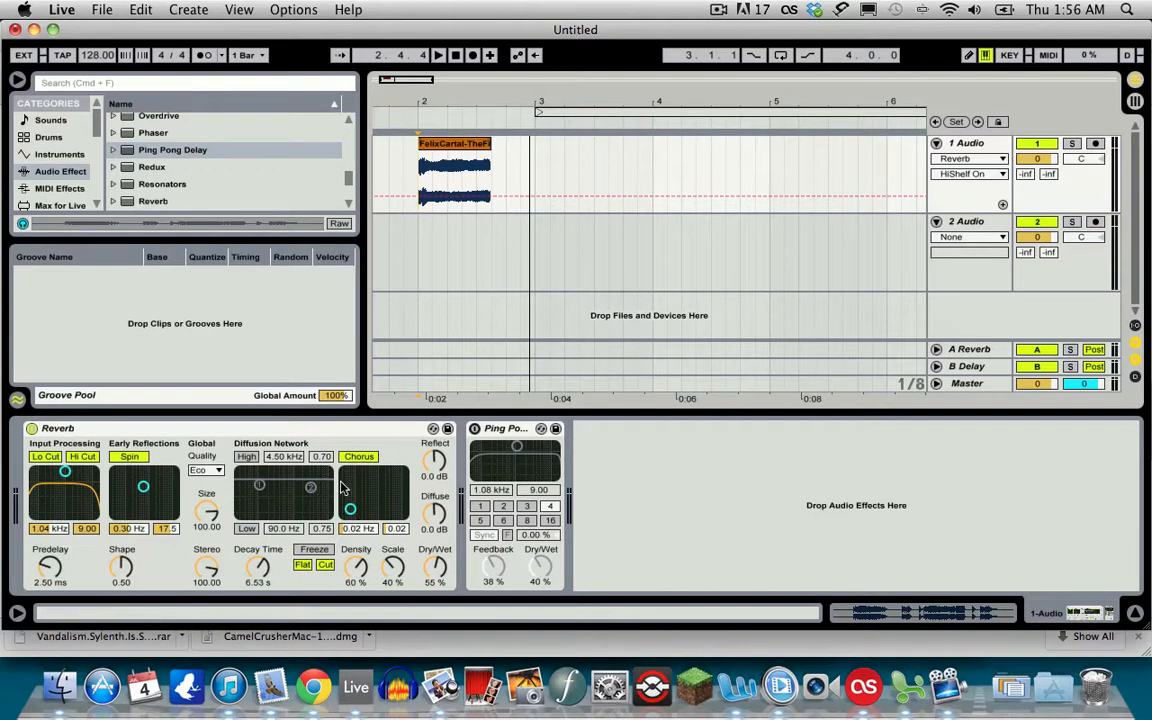
left_click(316, 430)
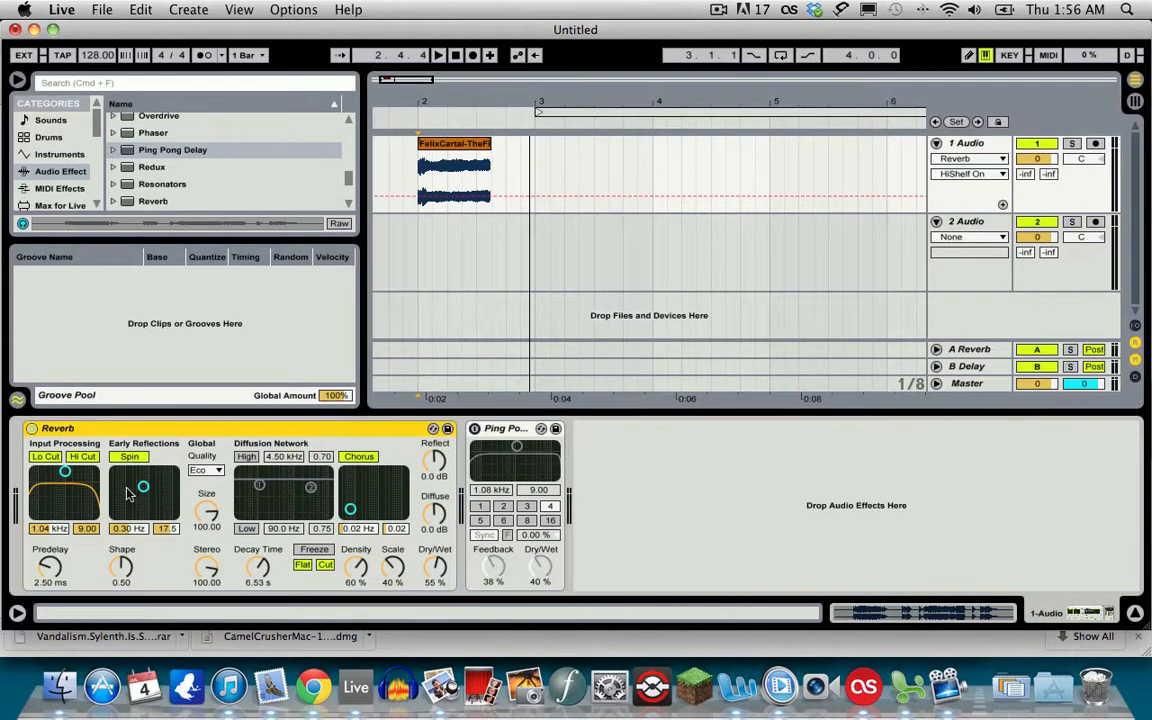
left_click(47, 456)
left_click_drag(66, 473, 68, 490)
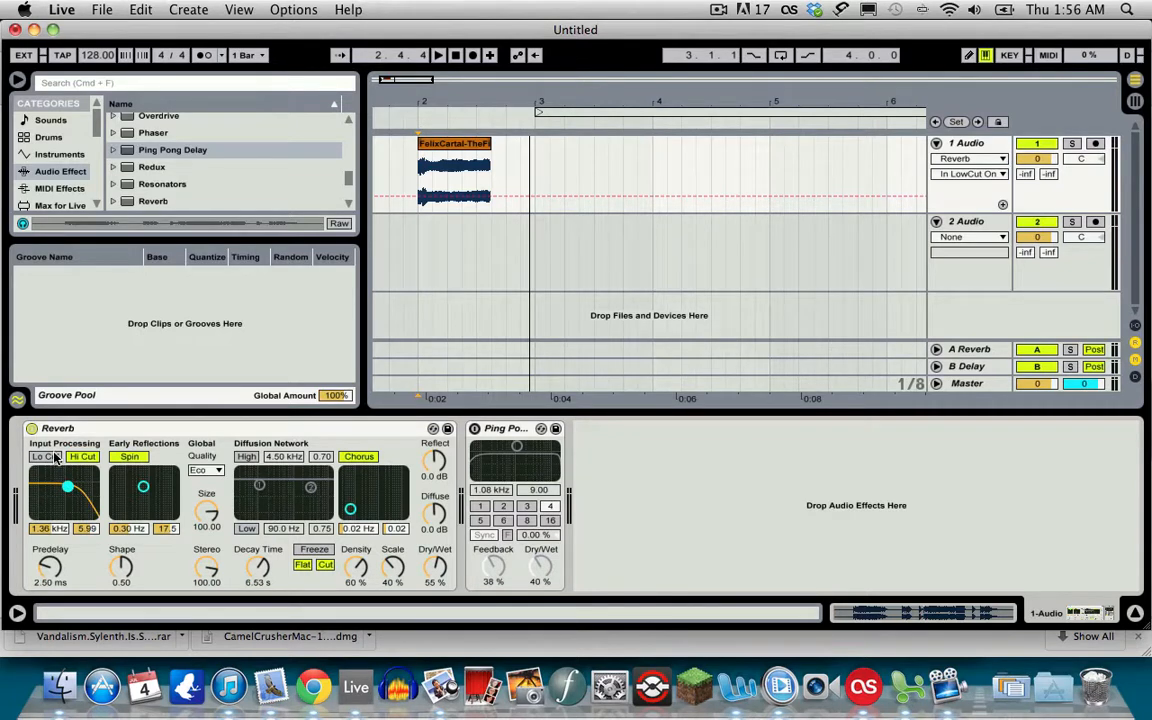
- Turn on the Reverb's Lo Cut and set its input filter to 1.24 kHz with a width of 9.00
left_click(45, 457)
left_click_drag(68, 488, 66, 471)
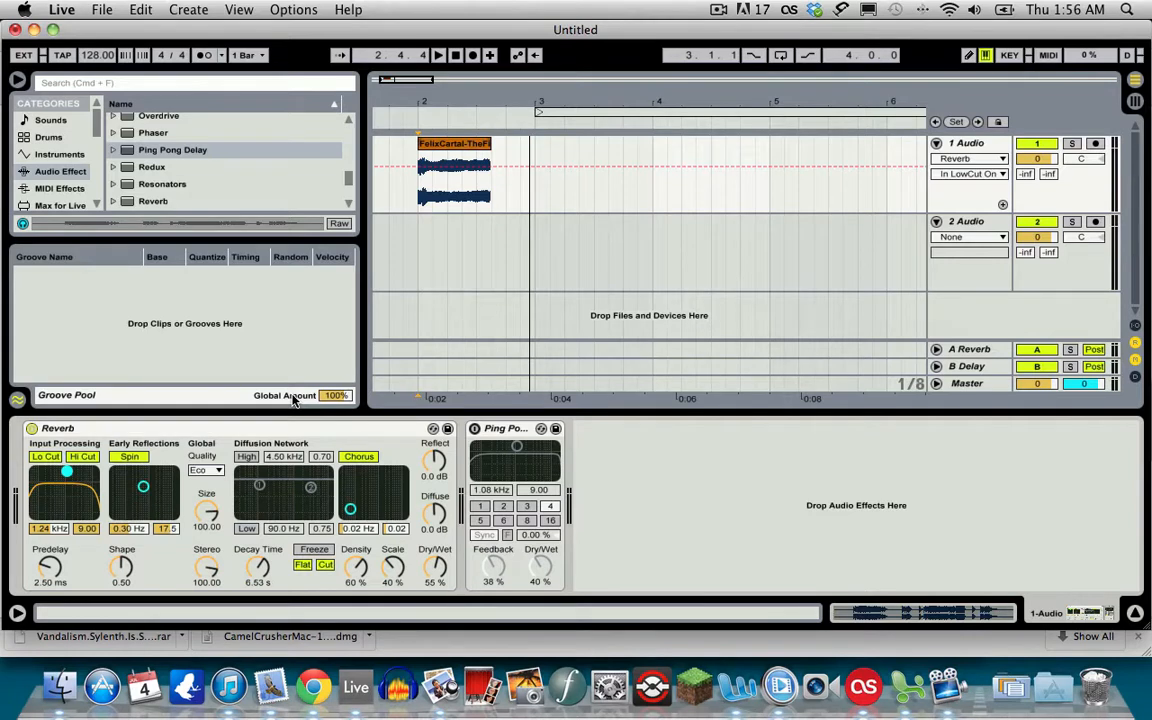
- Play the trimmed vocal with the Reverb on to hear its tail
key("space")
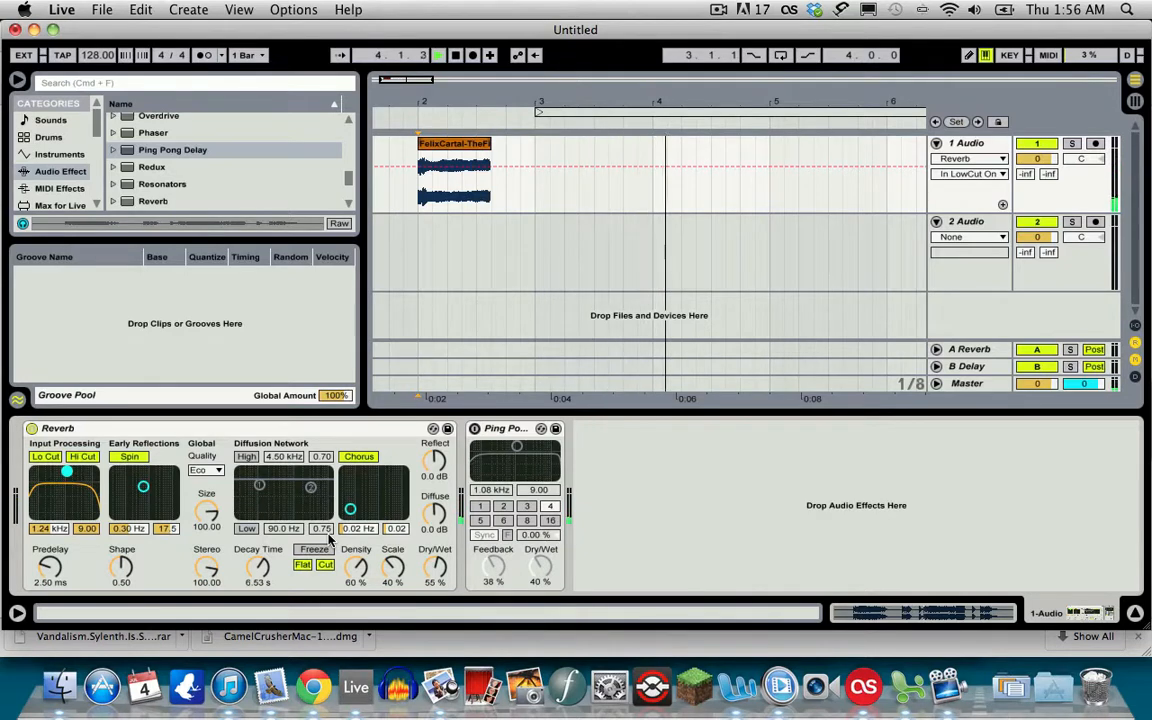
key("space")
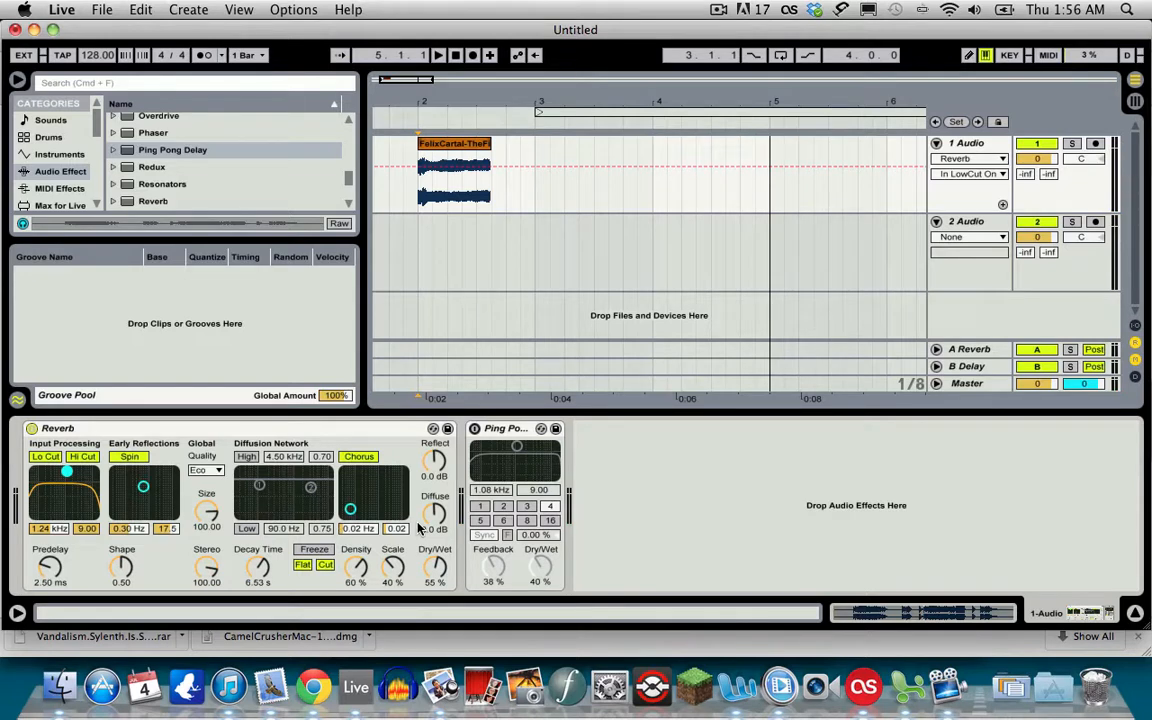
- Look through the list of available audio effects in the browser
scroll(210, 193, "down", 1)
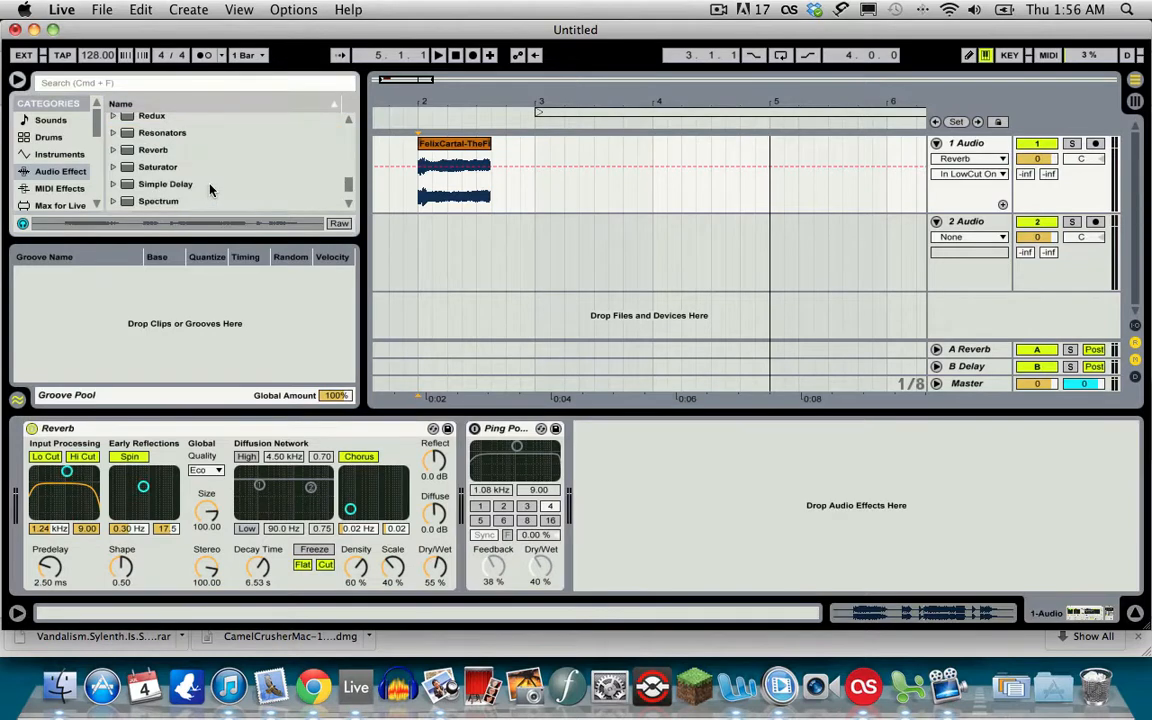
scroll(210, 190, "up", 3)
scroll(210, 190, "down", 3)
scroll(210, 190, "up", 3)
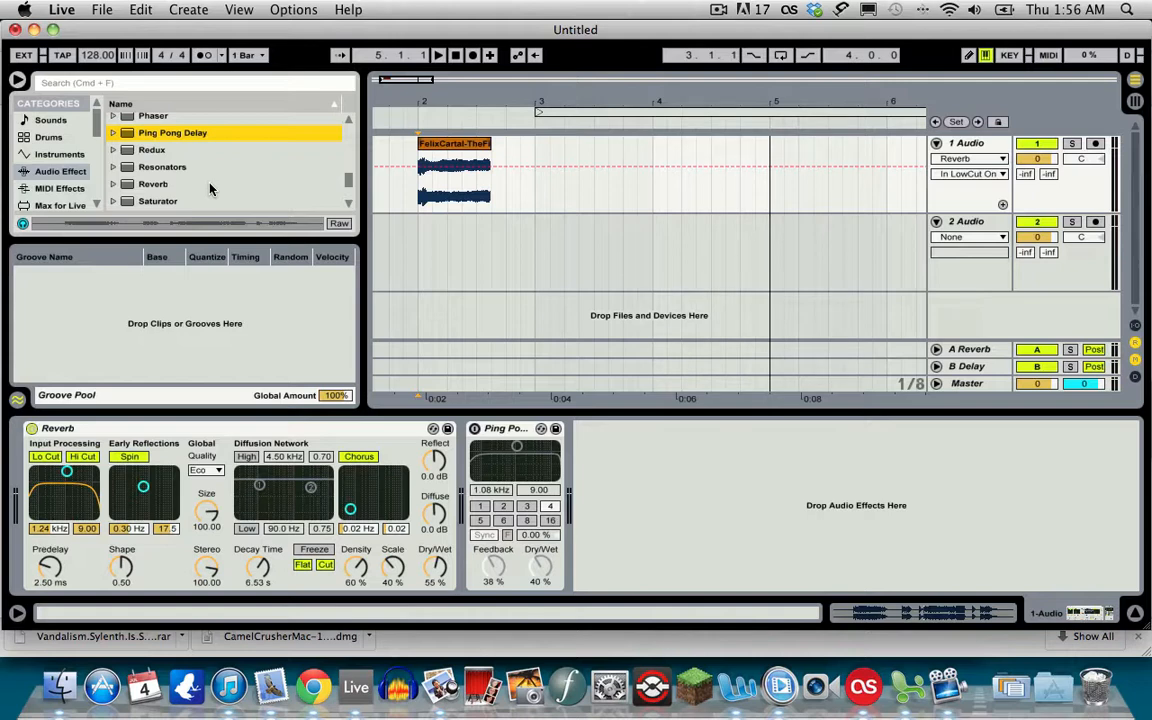
scroll(210, 189, "down", 5)
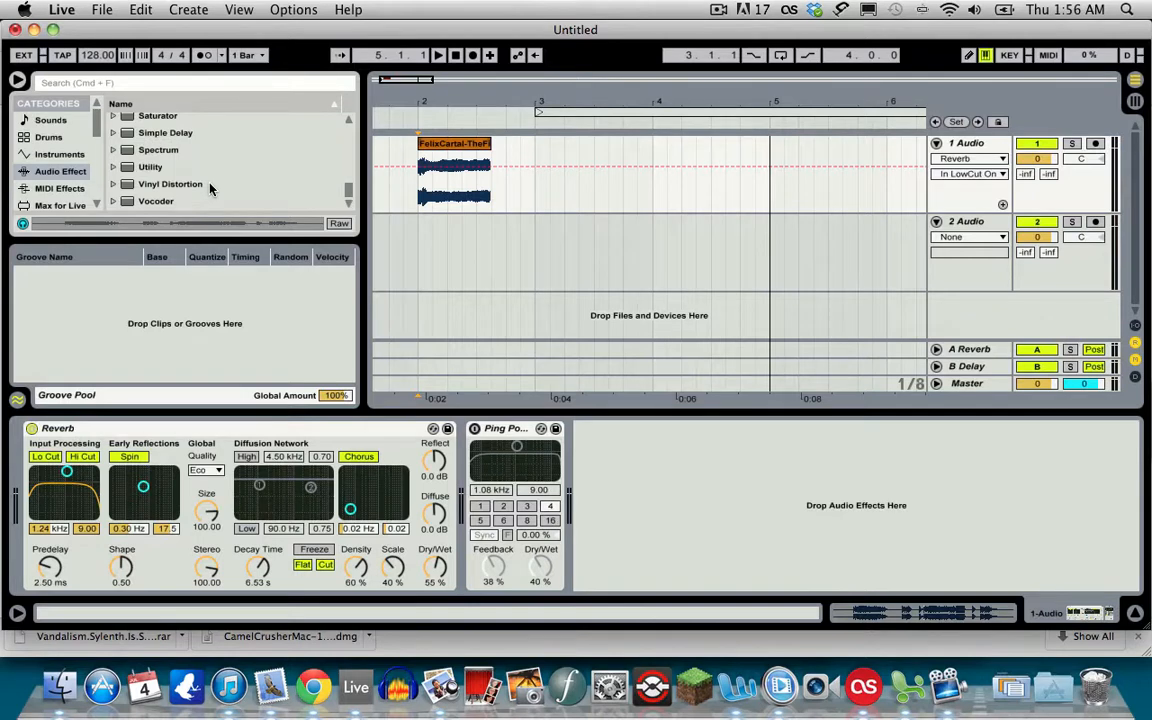
scroll(210, 189, "up", 6)
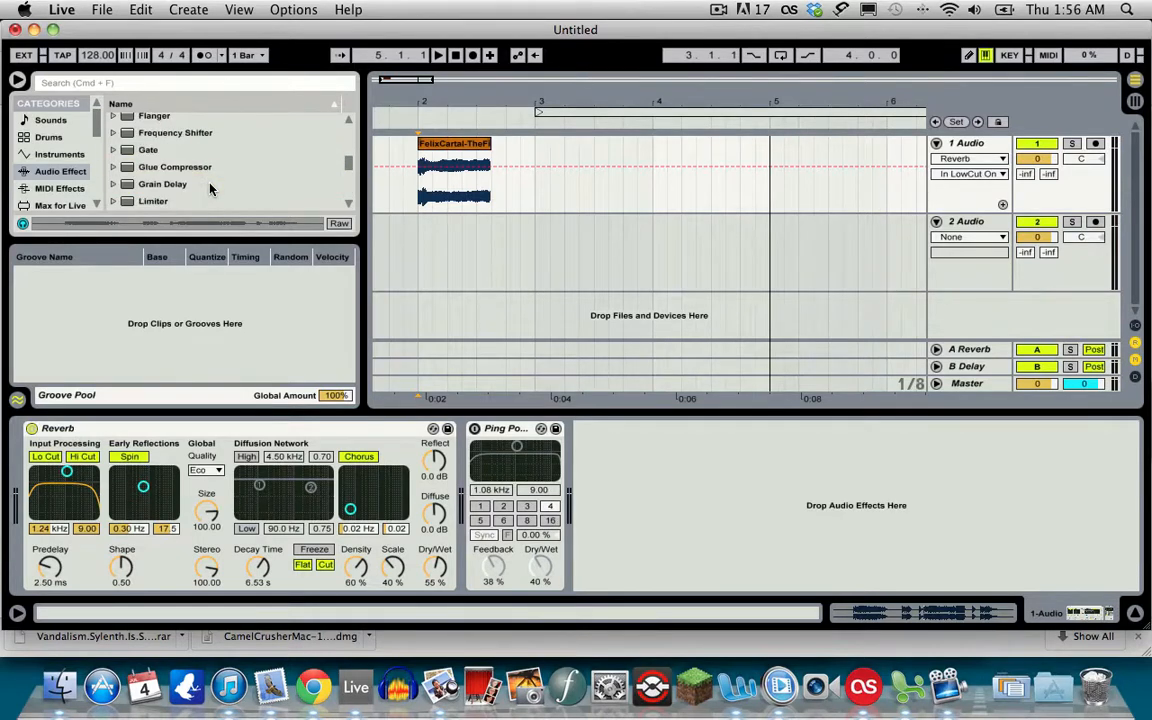
scroll(210, 189, "down", 2)
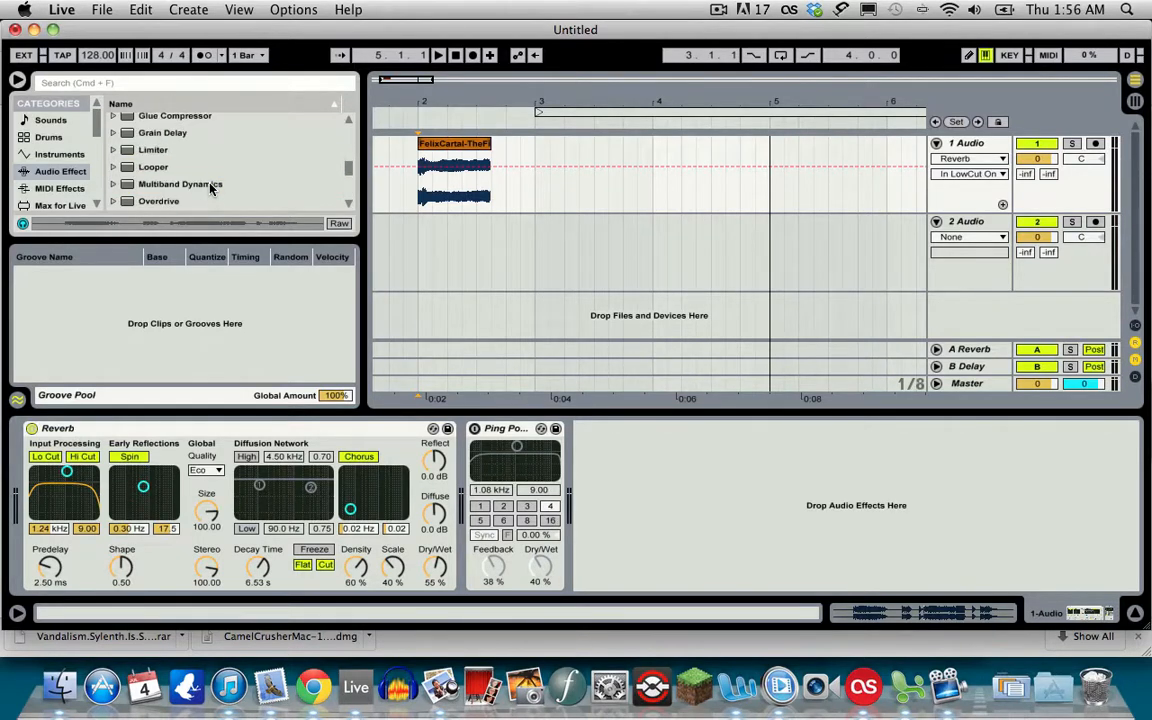
scroll(210, 189, "down", 3)
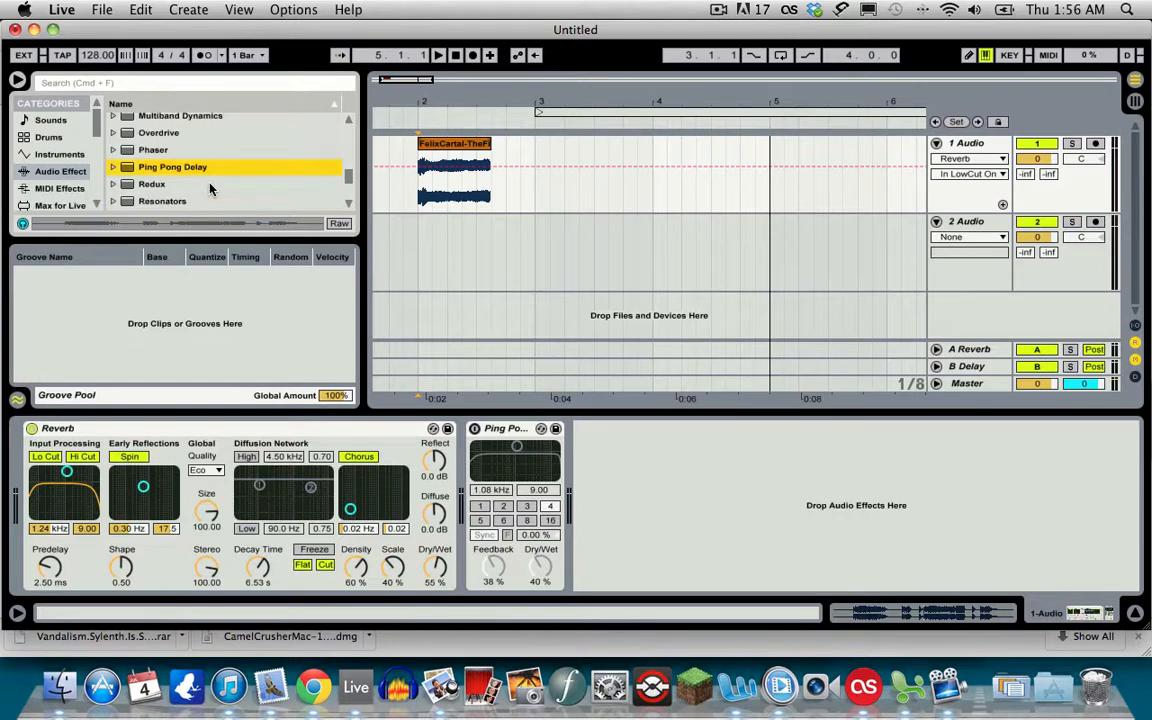
scroll(211, 189, "up", 10)
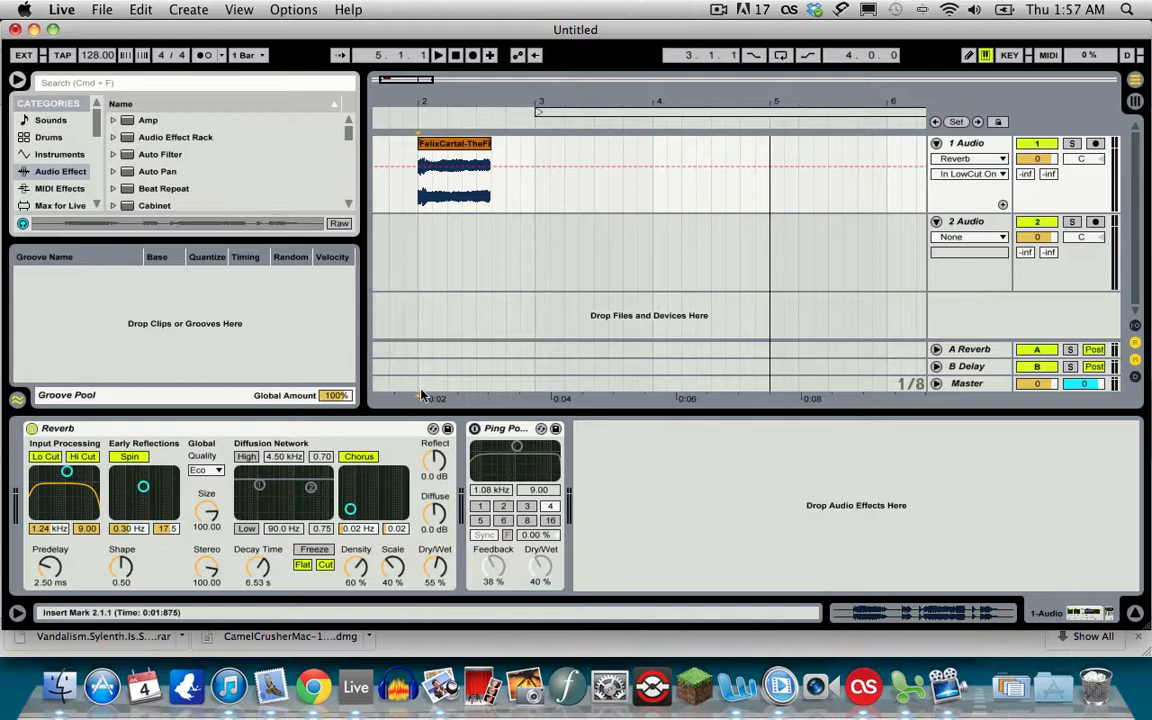
- Turn on the Ping Pong Delay of the 1 Audio track and set its filter frequency to 949 Hz
left_click(483, 430)
left_click(476, 430)
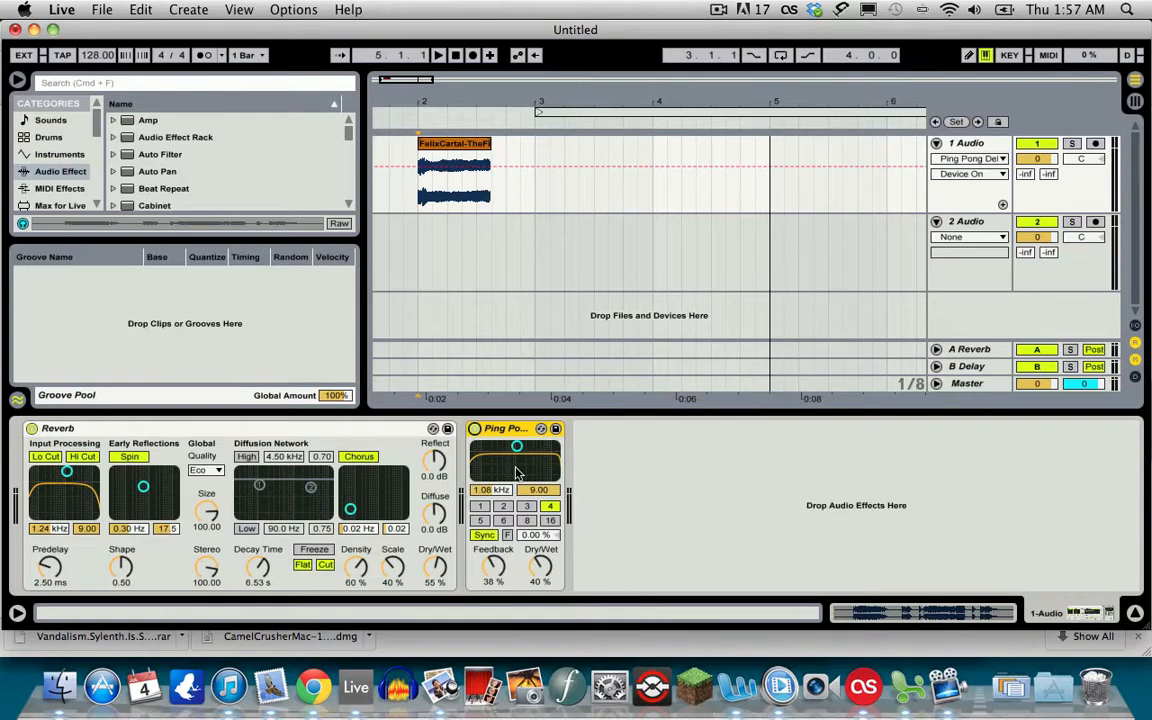
mouse_move(517, 448)
left_mouse_down()
mouse_move(514, 460)
mouse_move(515, 445)
left_mouse_up()
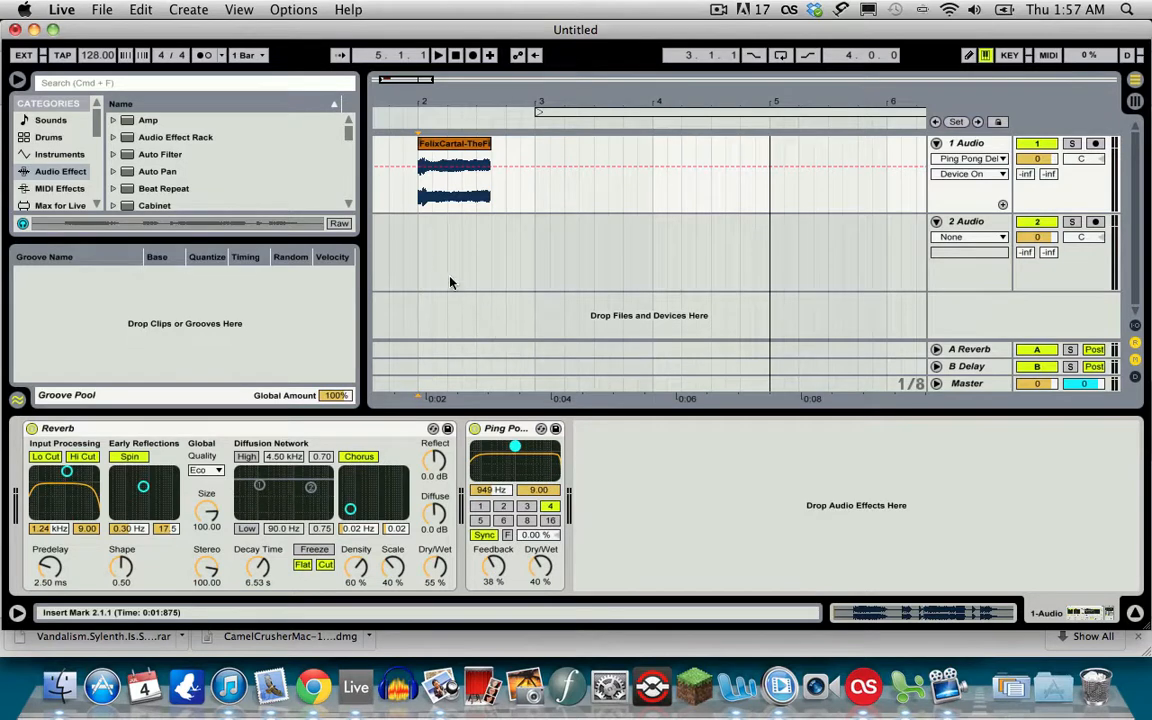
- Play the vocal from 2.1.1 to hear it with both Reverb and Ping Pong Delay
left_click(427, 258)
left_click(424, 253)
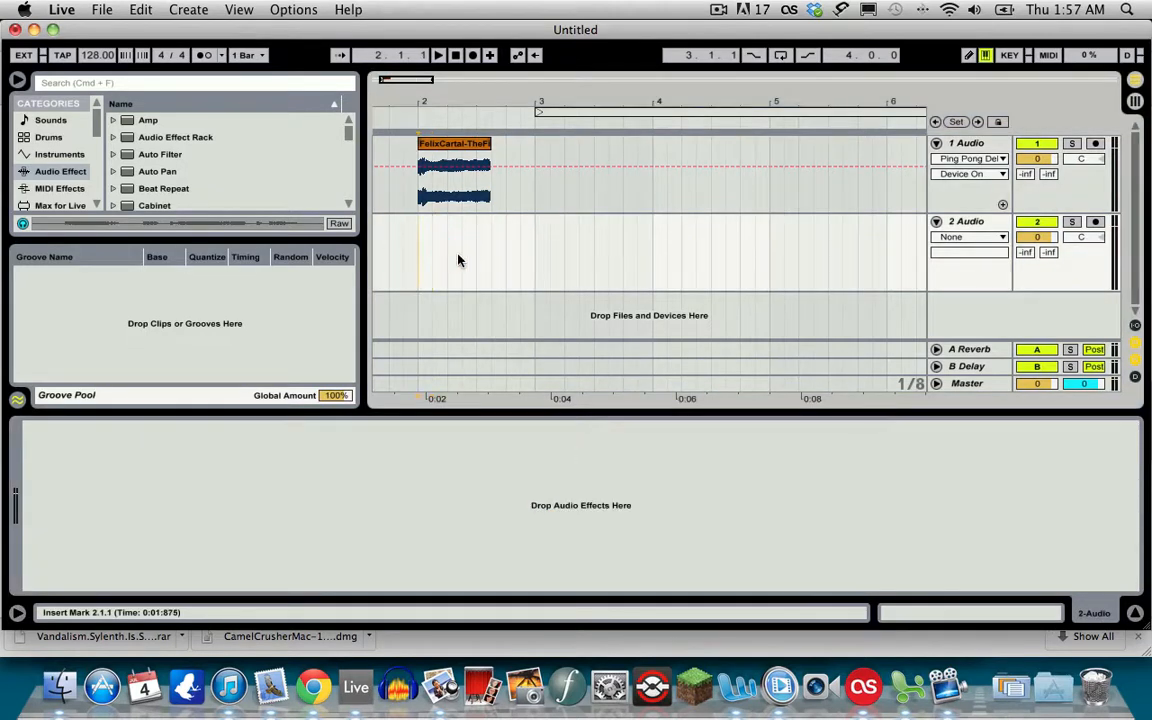
key("space")
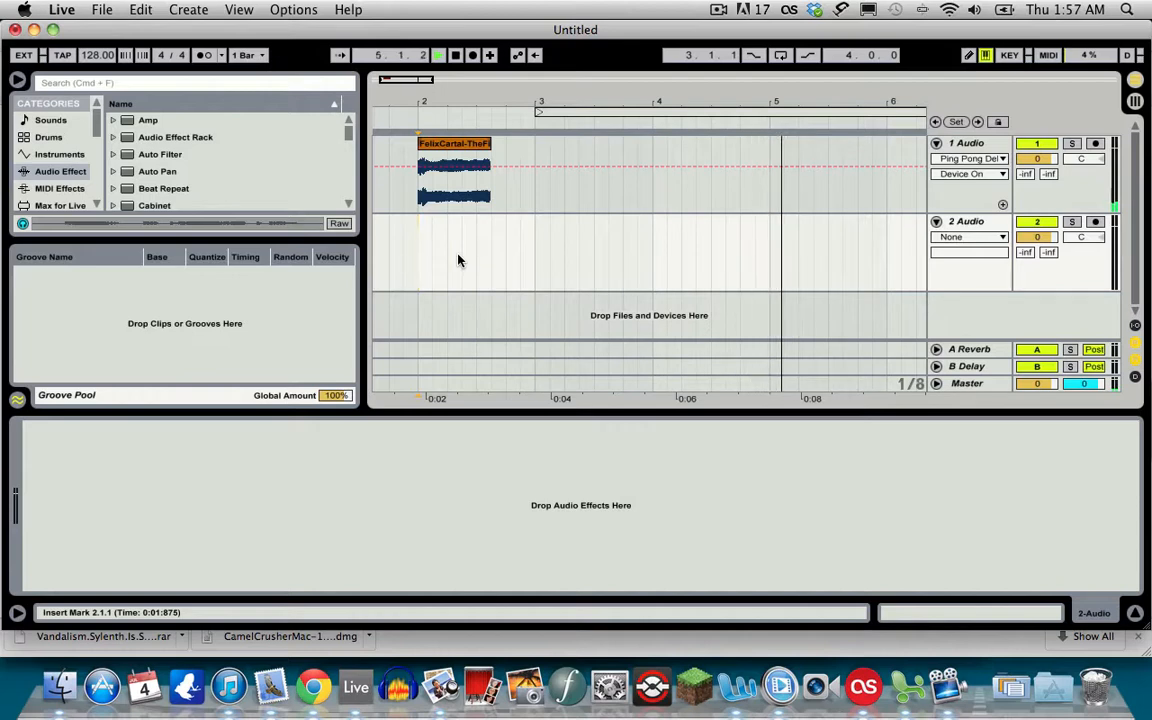
- Stop playback and freeze the 1 Audio track with its Reverb and Ping Pong Delay
key("space")
scroll(583, 252, "right", 3)
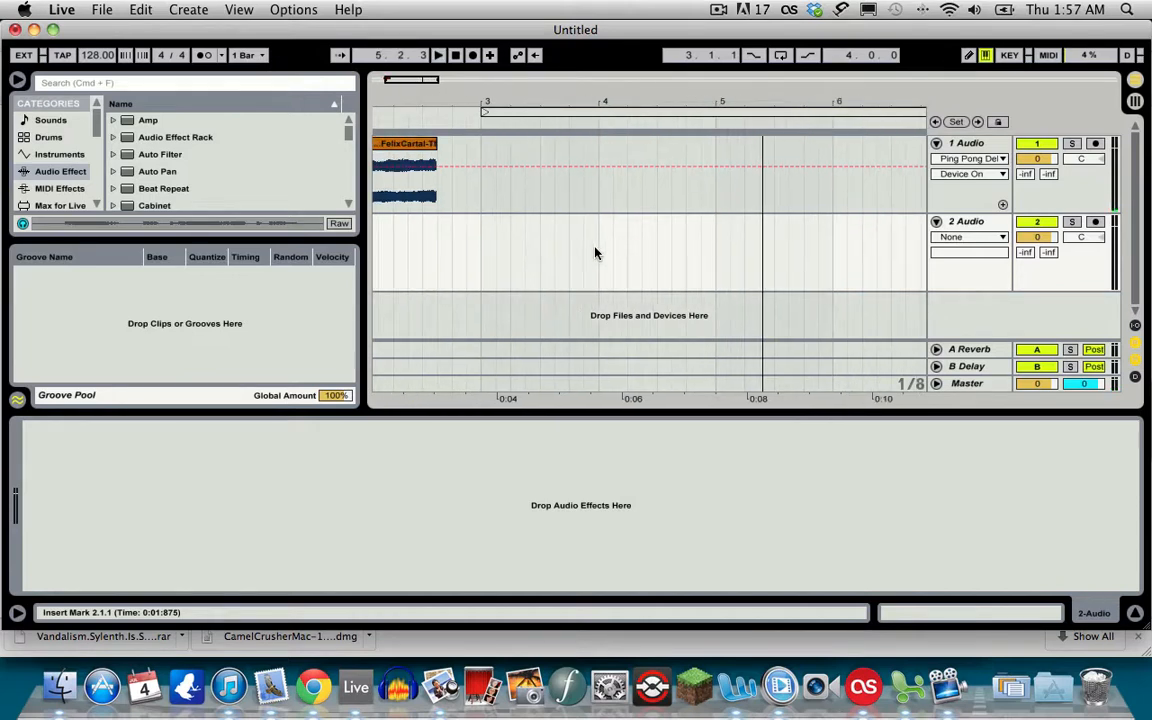
left_click_drag(676, 95, 595, 62)
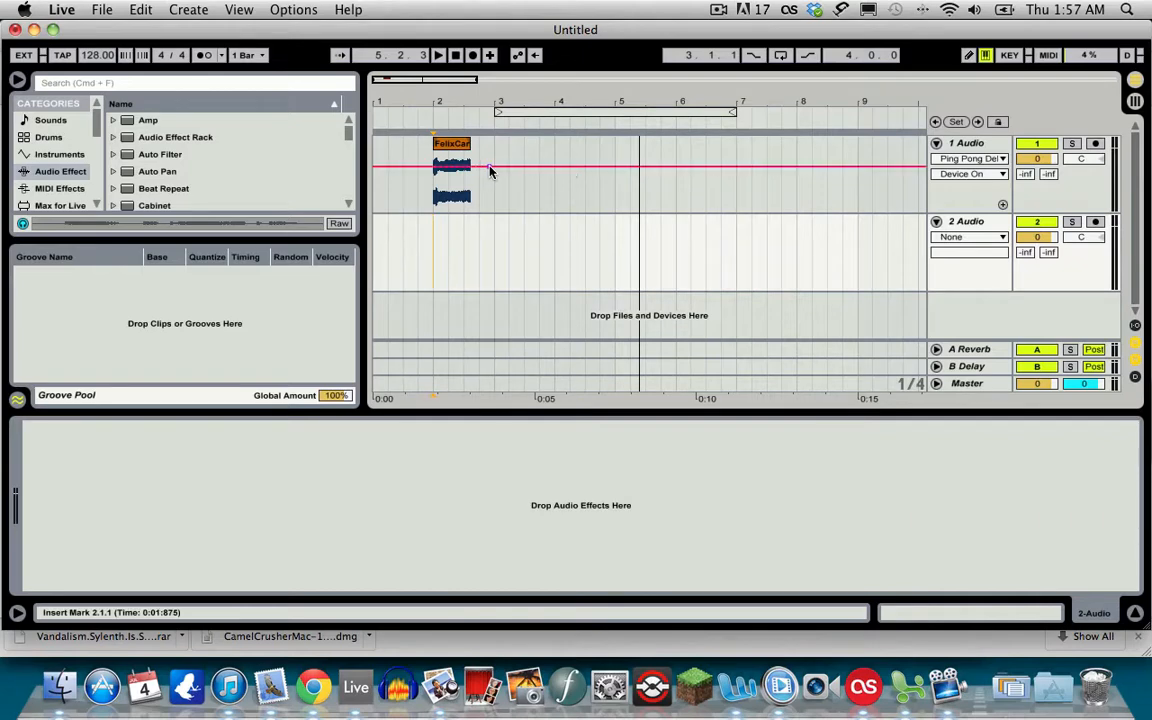
right_click(612, 152)
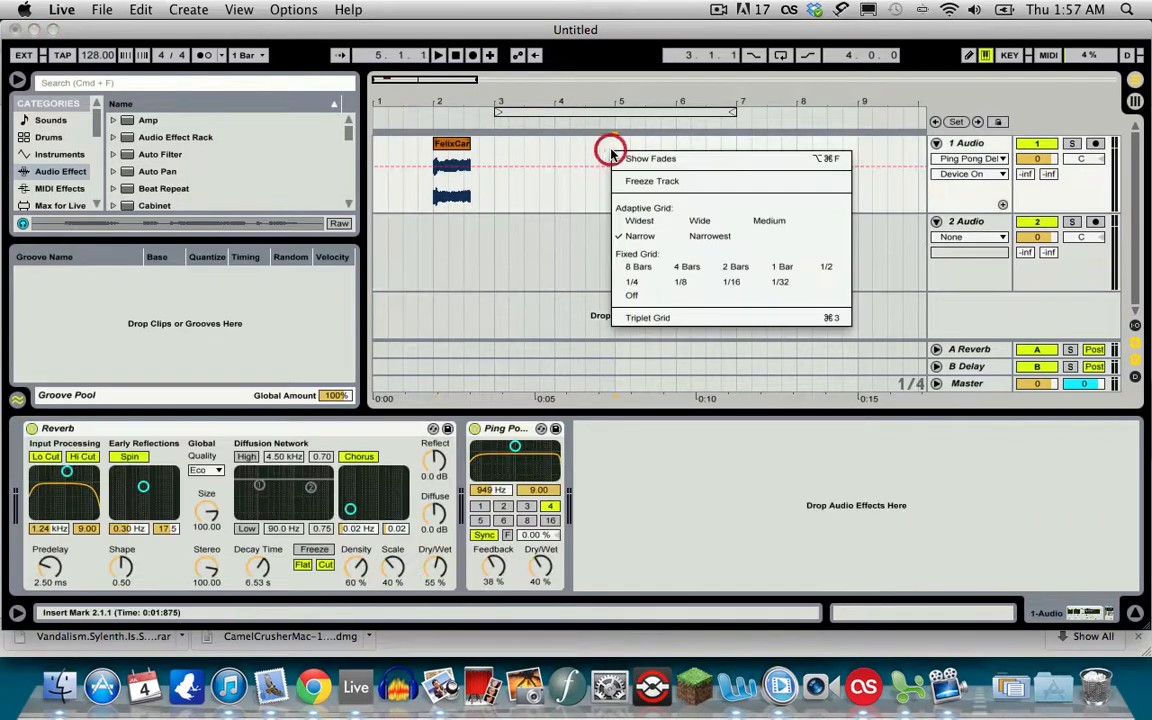
left_click(652, 182)
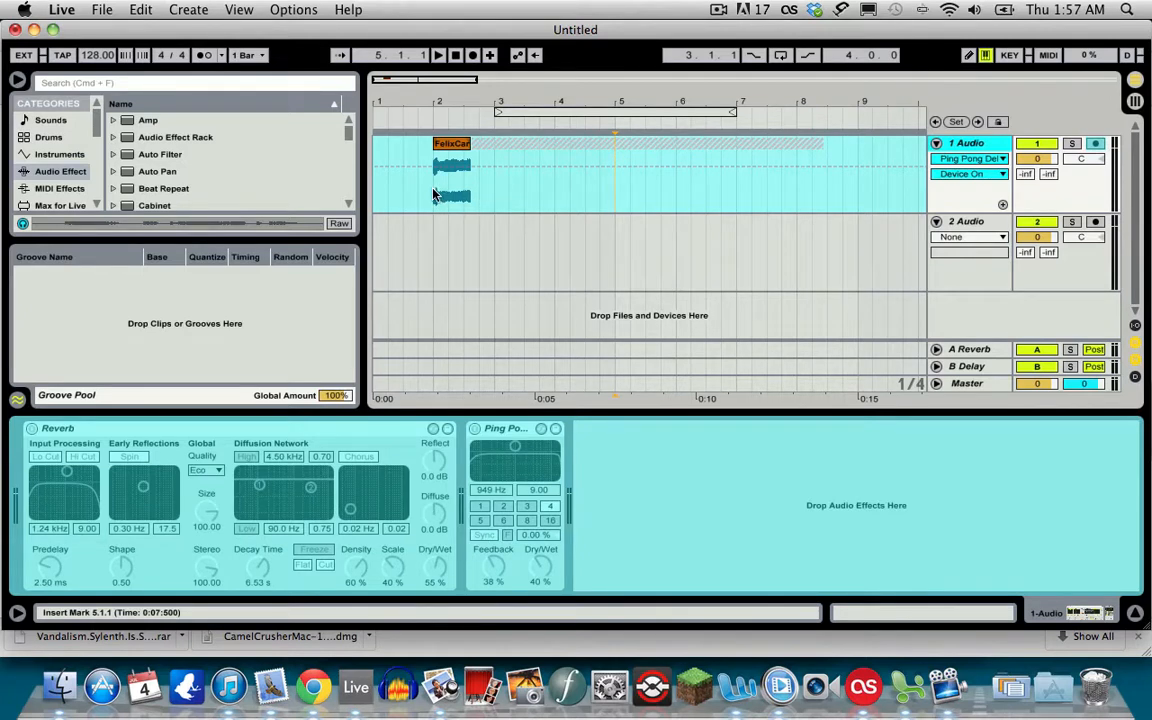
- Copy the frozen vocal and its effect tail, from 2.1.1 to 8.3.1, onto the 2 Audio track
left_click_drag(433, 195, 828, 193)
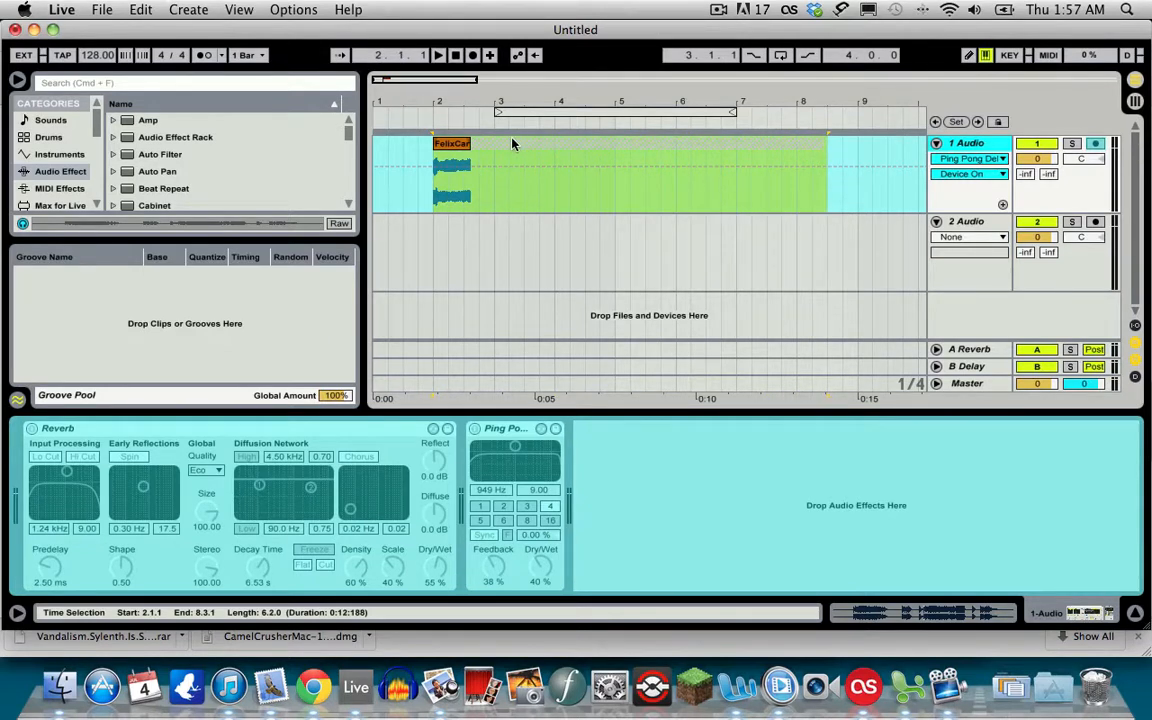
left_click_drag(506, 102, 506, 140)
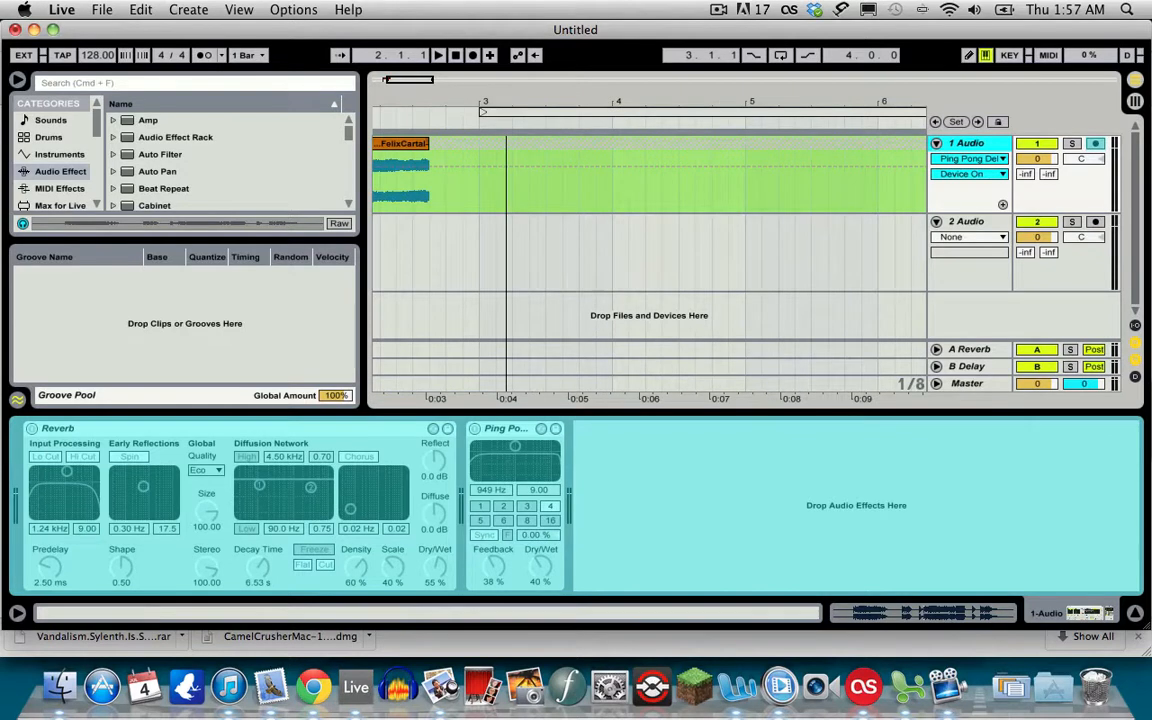
scroll(470, 187, "left", 1)
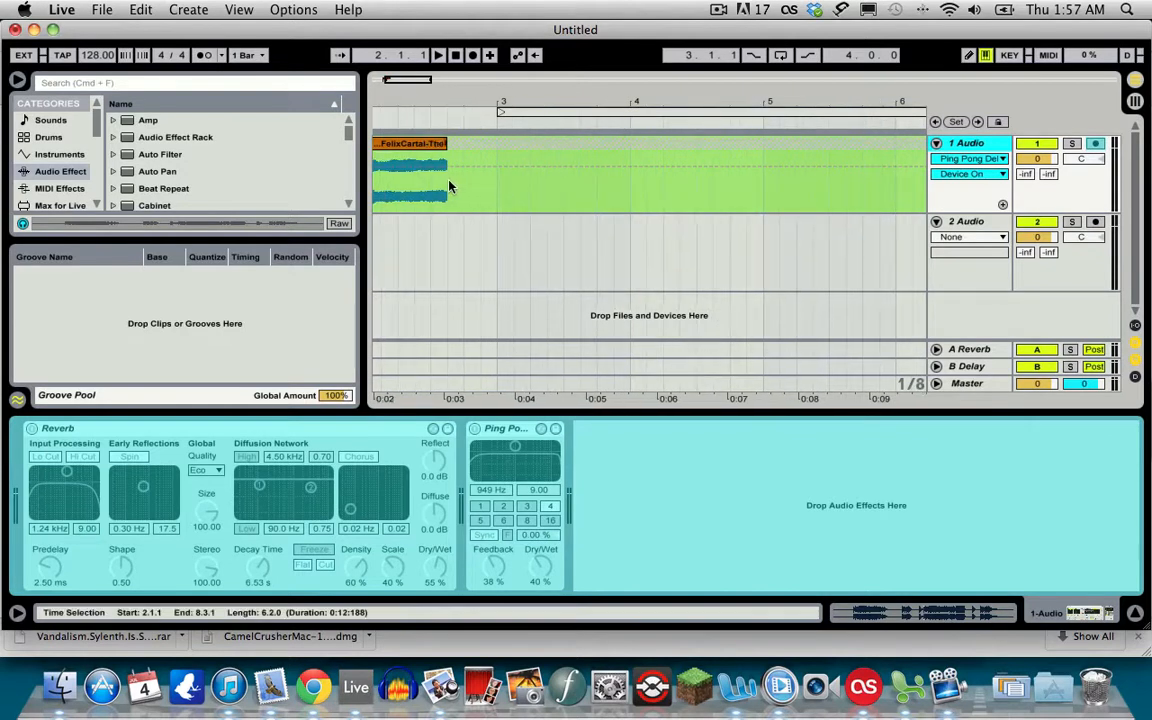
scroll(455, 173, "right", 4)
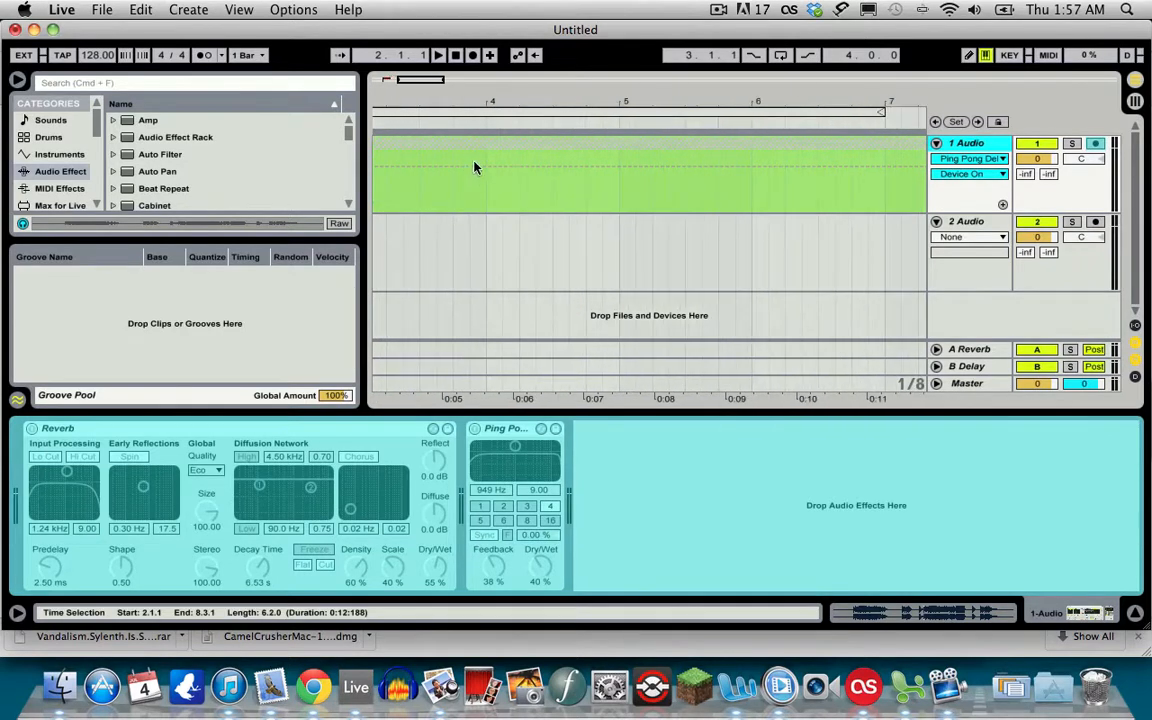
left_click_drag(483, 104, 483, 55)
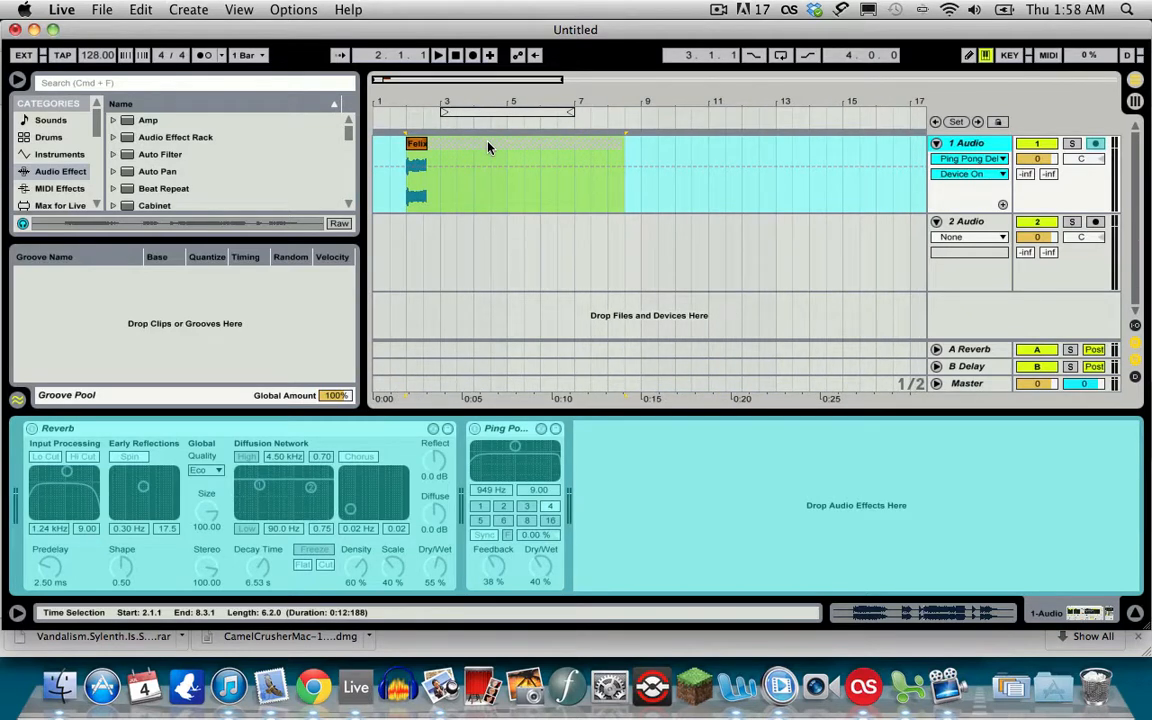
left_click_drag(488, 146, 489, 236)
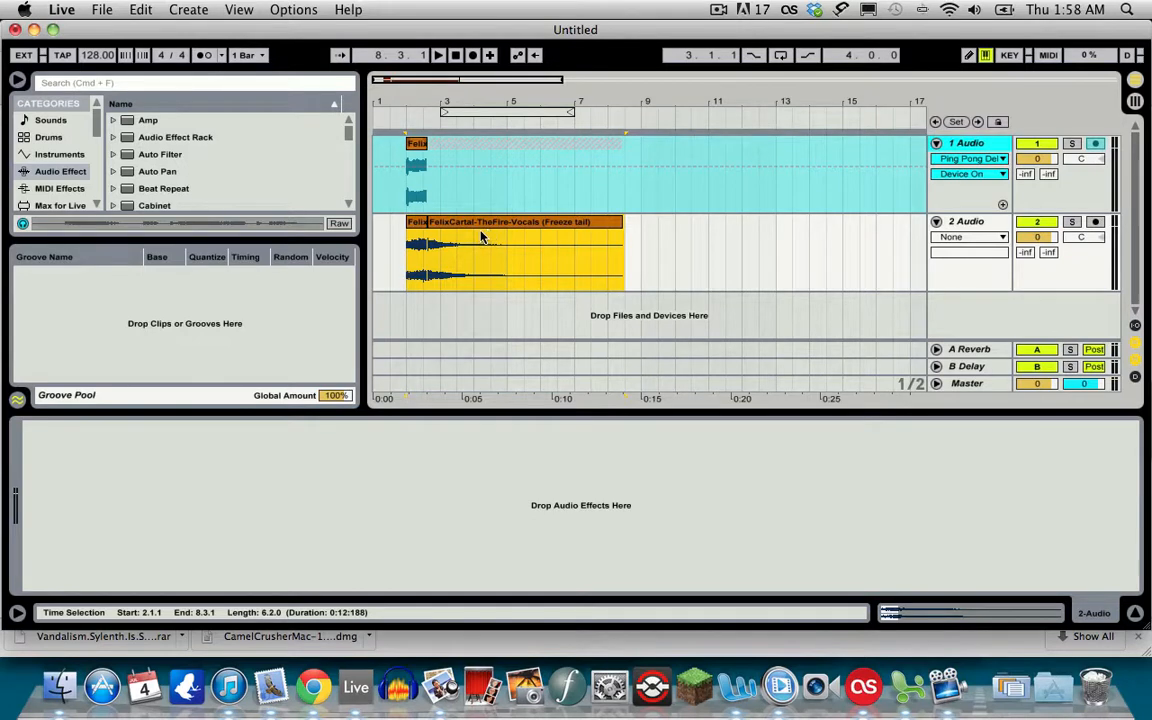
- Move the freeze tail clip to 10.1.1 and play the frozen vocal from 2.1.1 with 2 Audio soloed
left_click(418, 226)
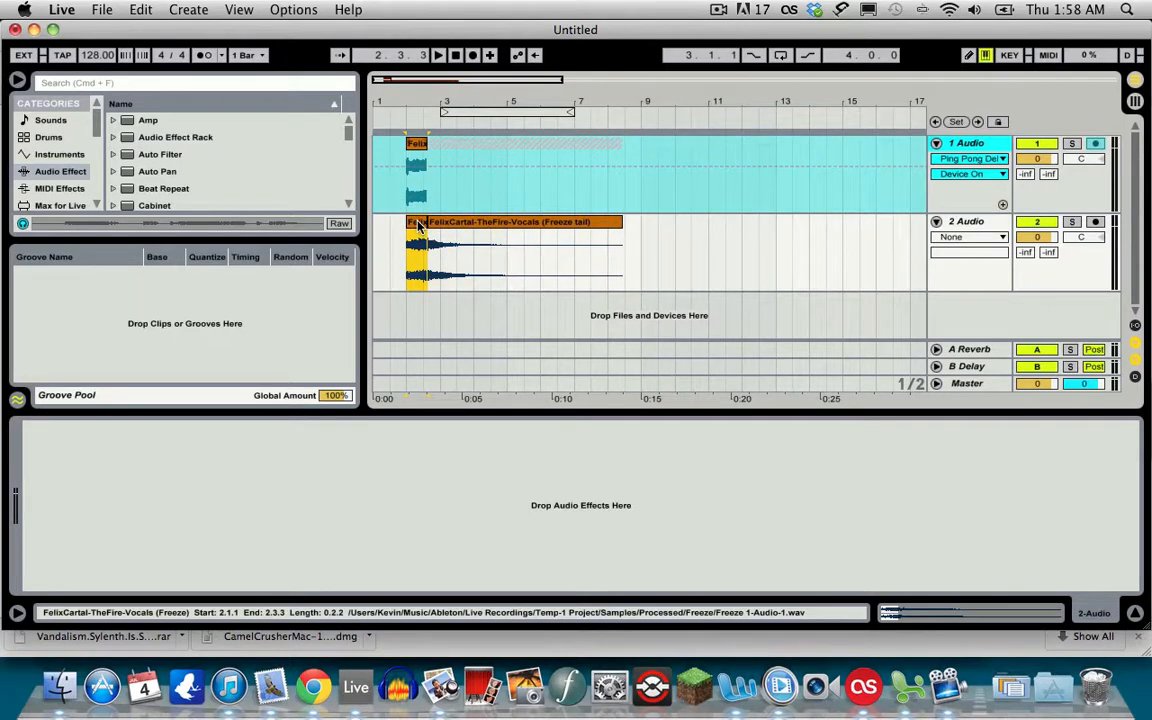
left_click(415, 262)
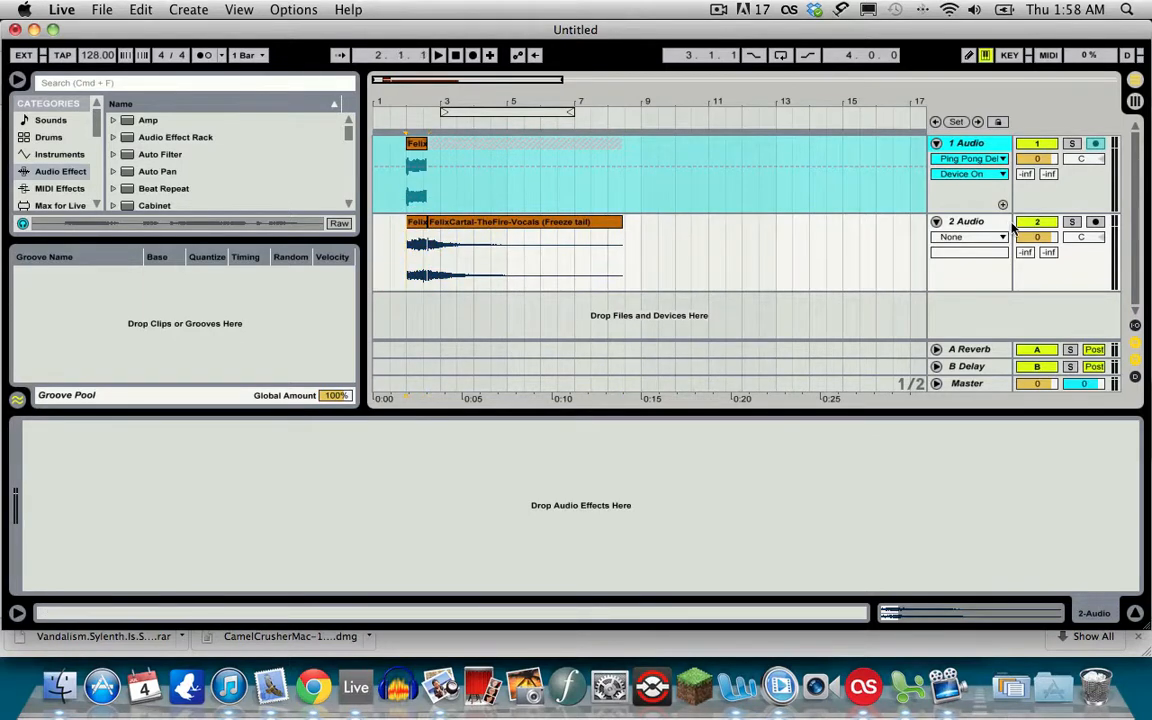
left_click(1075, 225)
left_click_drag(509, 226, 754, 228)
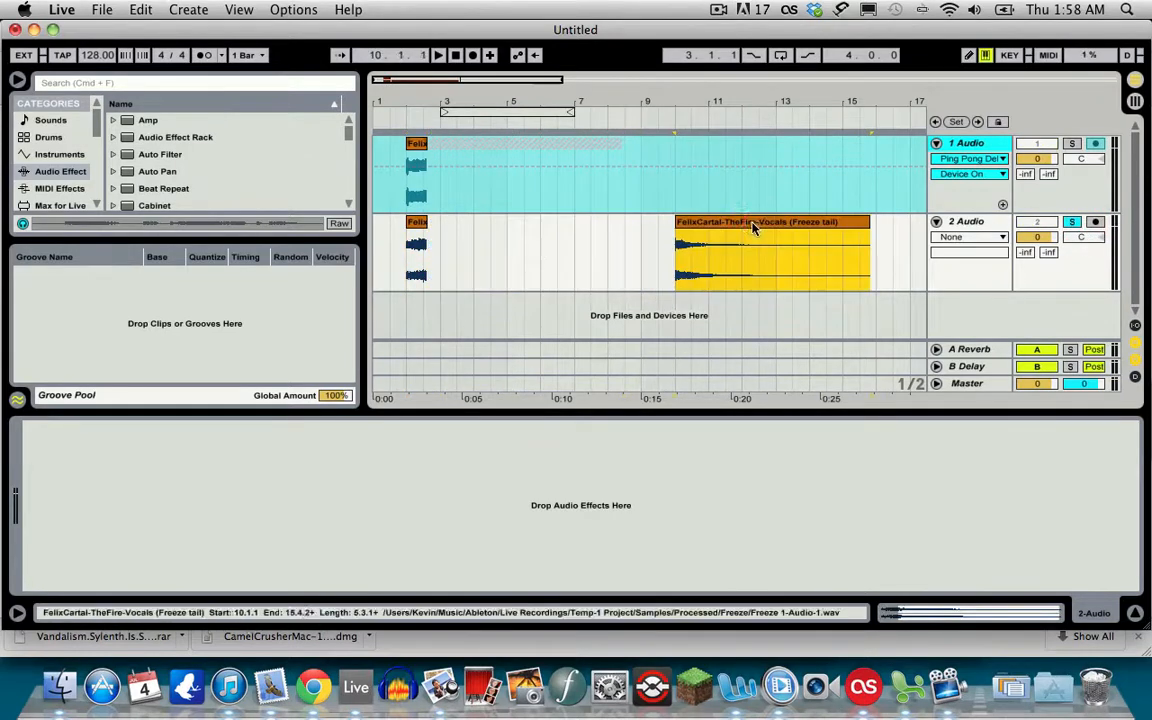
left_click(409, 259)
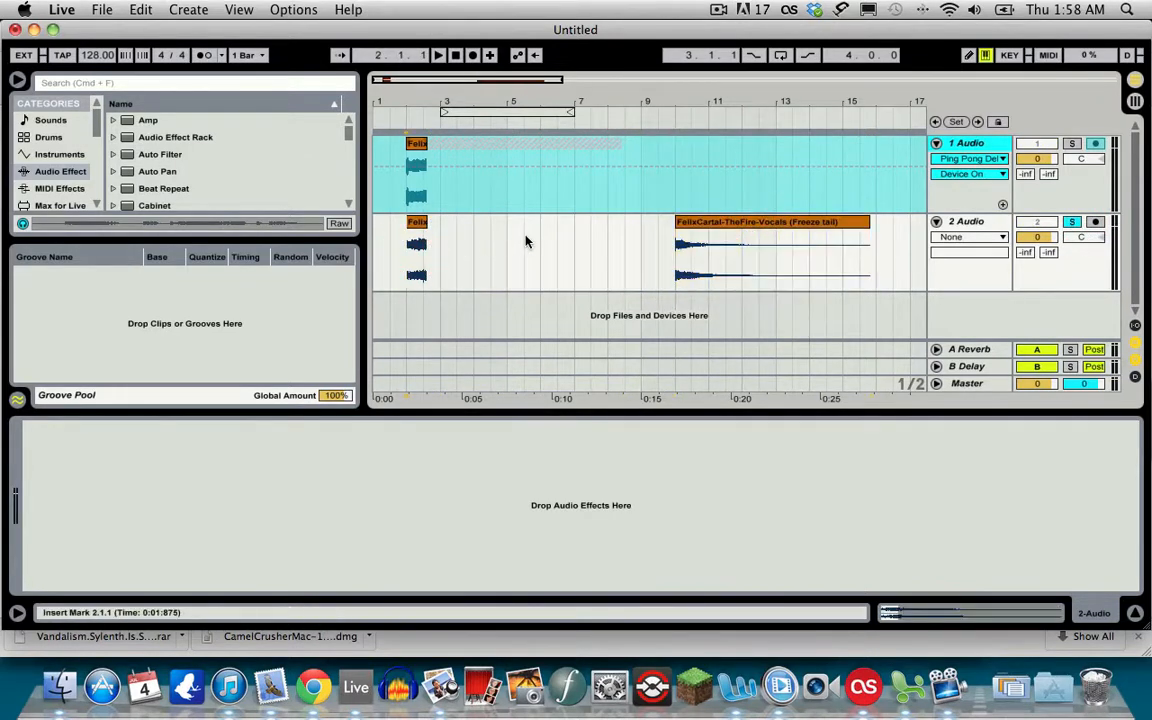
key("space")
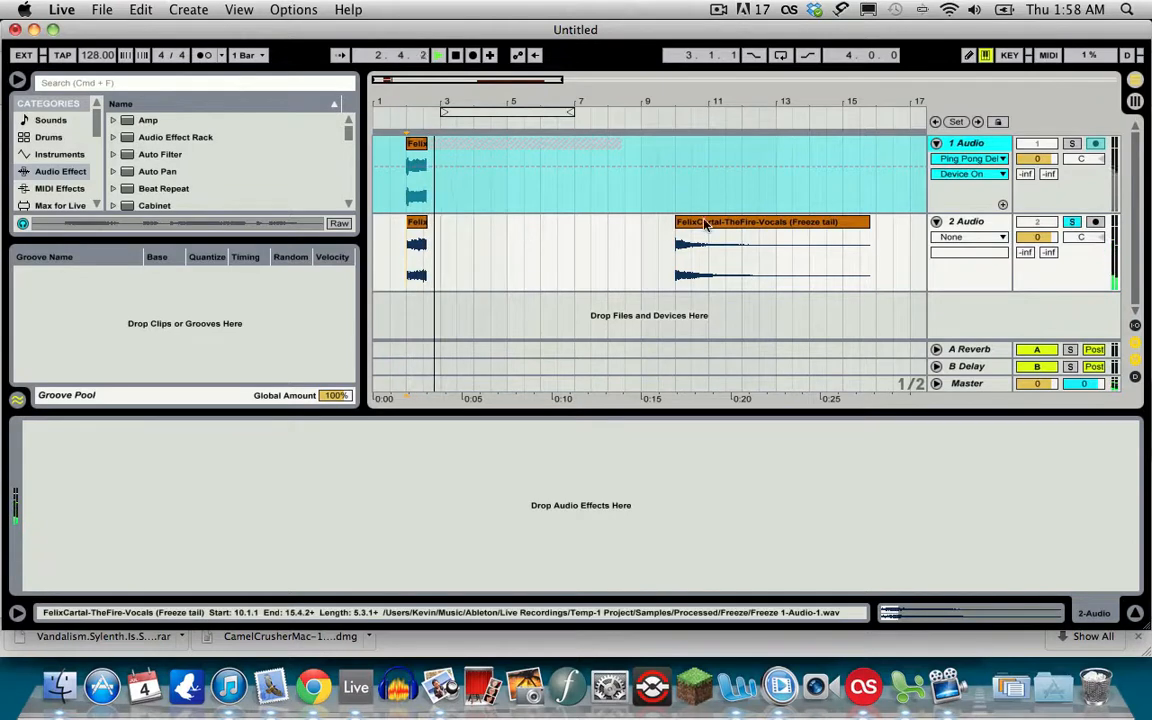
key("space")
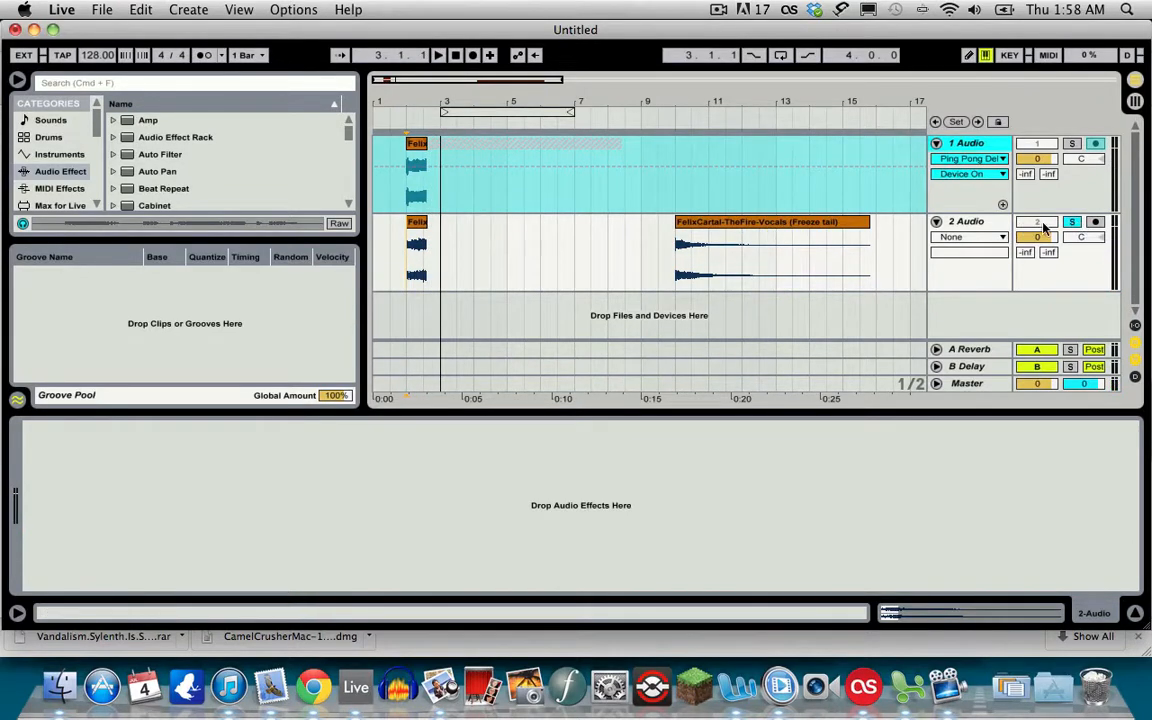
- Return the freeze tail clip to 2.3.3 on the unsoloed 2 Audio track and delete the frozen vocal before it
left_click(1070, 224)
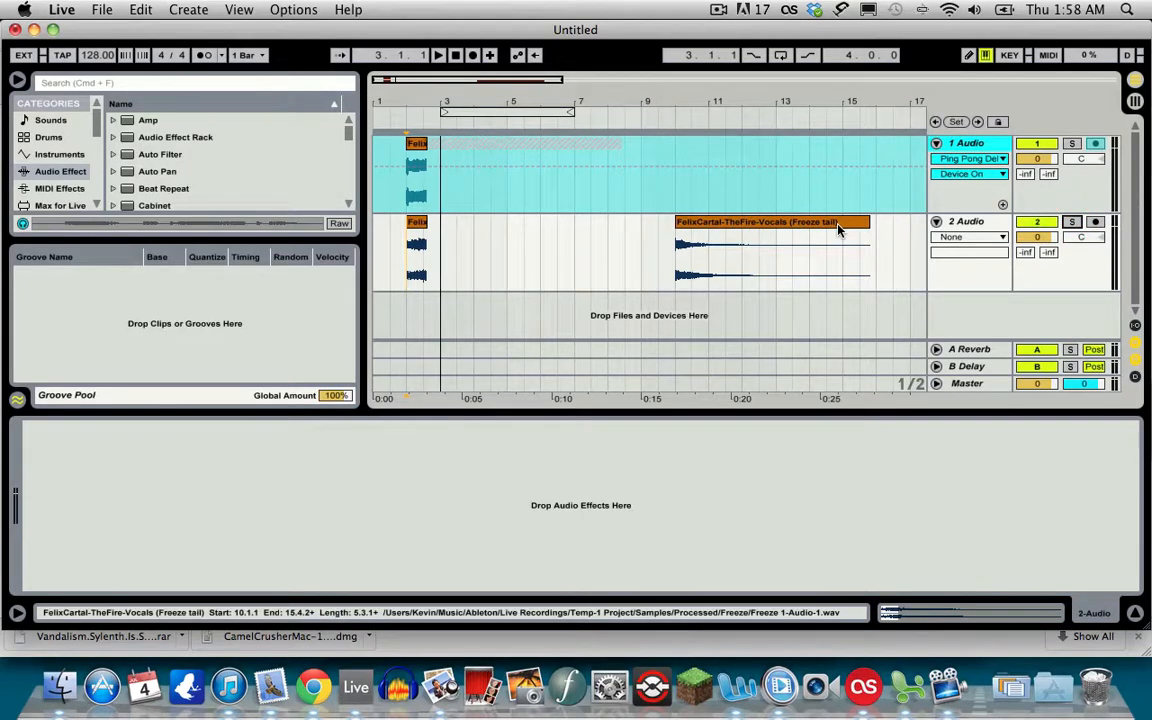
left_click_drag(838, 229, 600, 230)
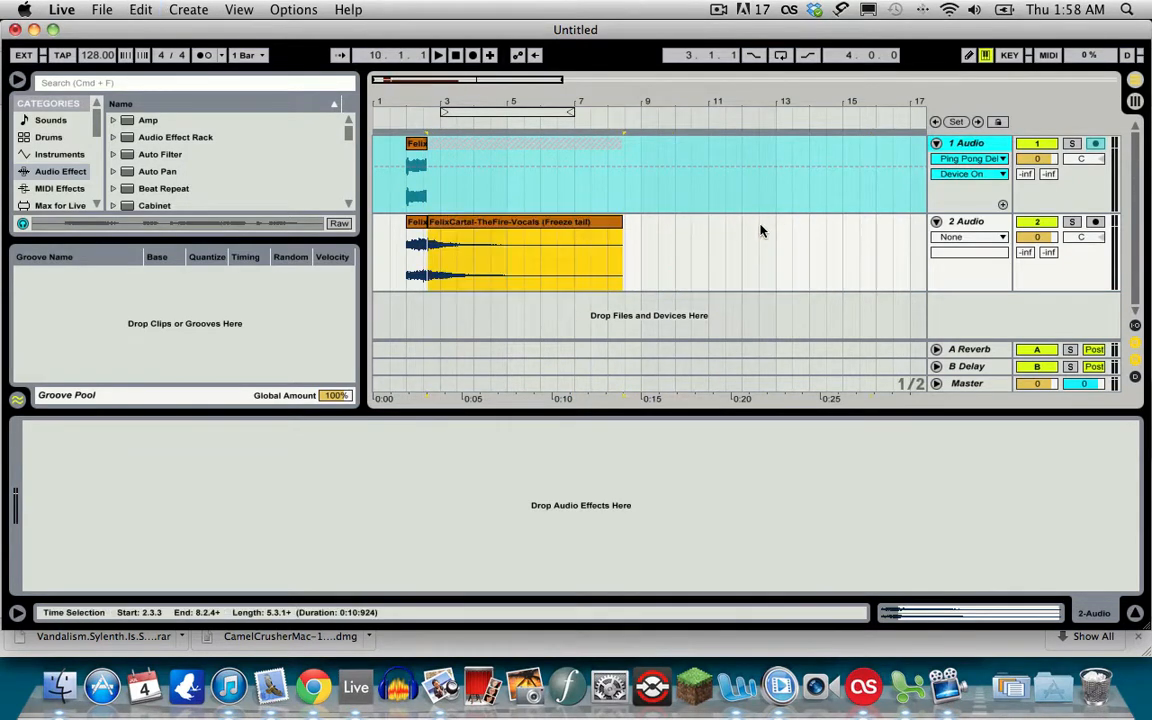
left_click(417, 223)
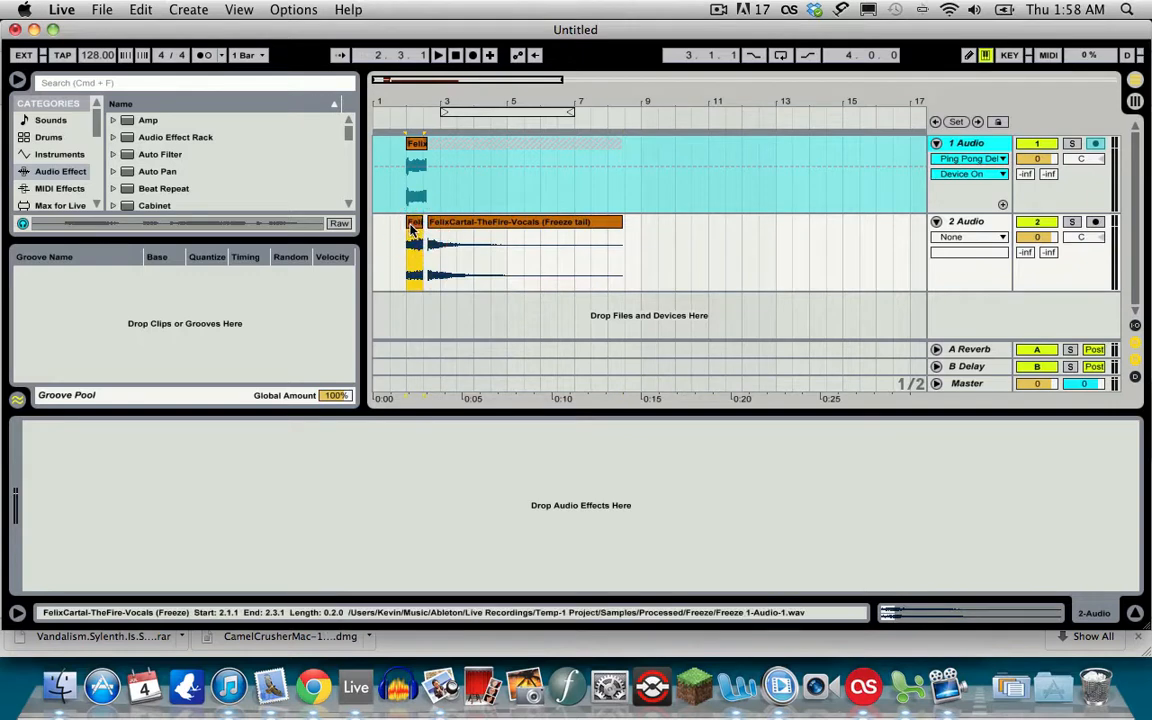
key("Delete")
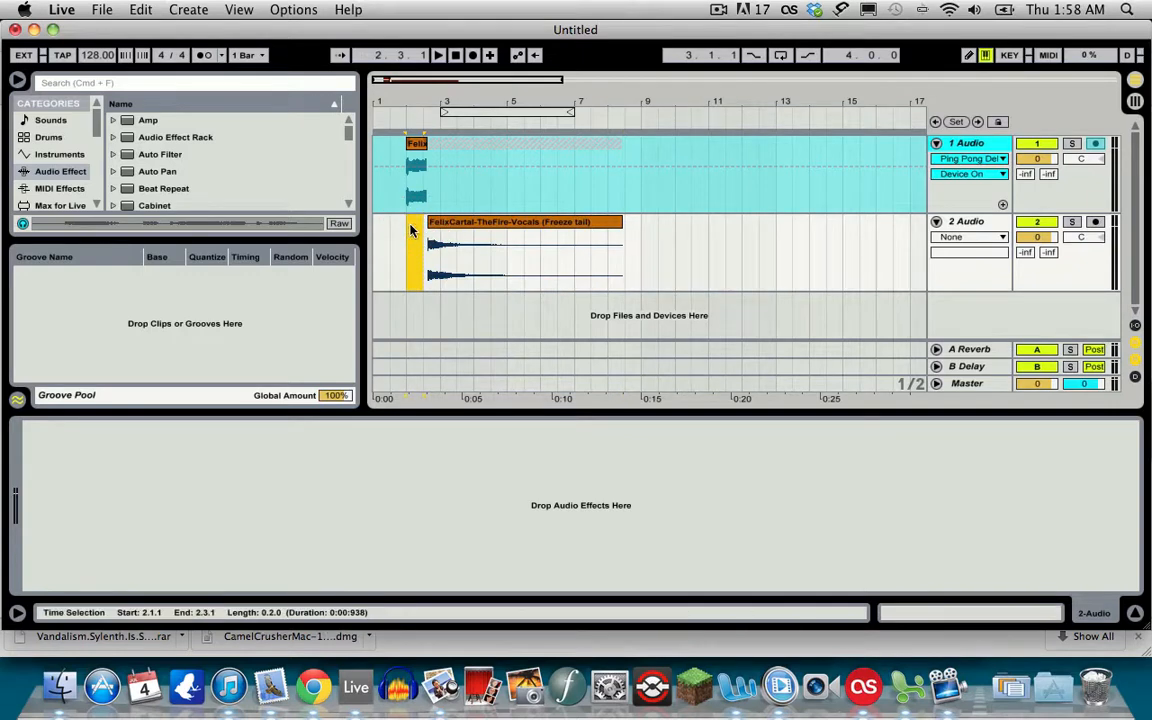
- Extend the freeze tail clip's end to 8.3.1 and reverse its sample
double_click(462, 230)
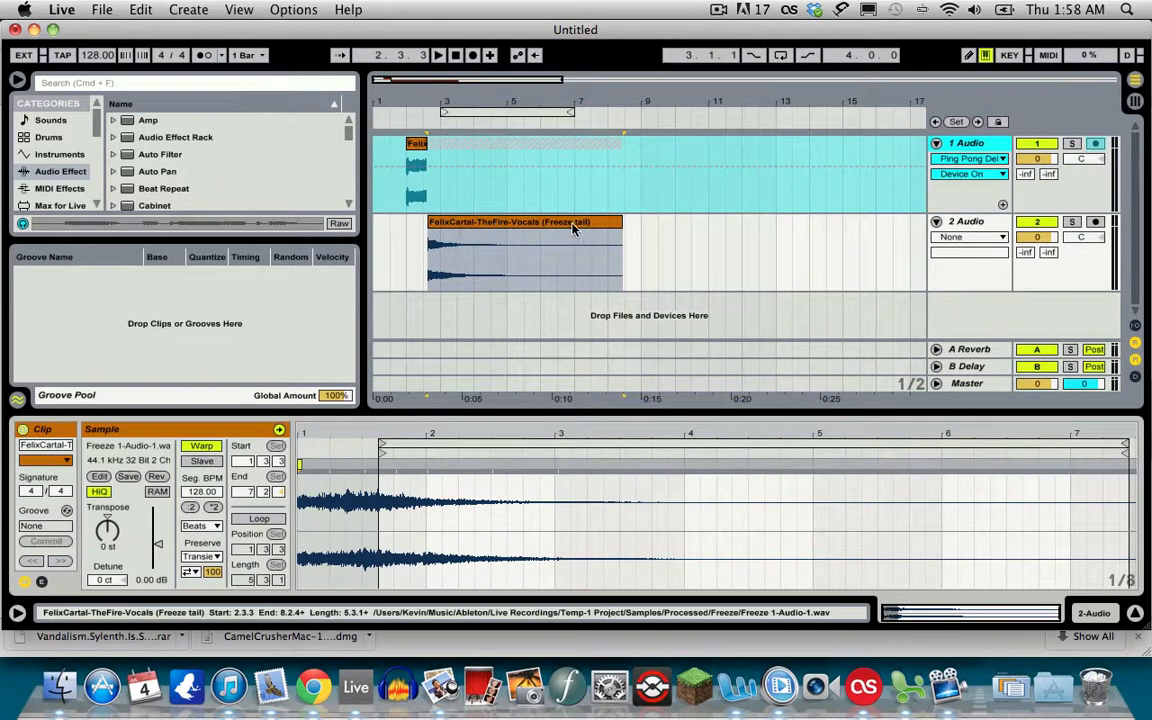
left_click_drag(622, 224, 630, 224)
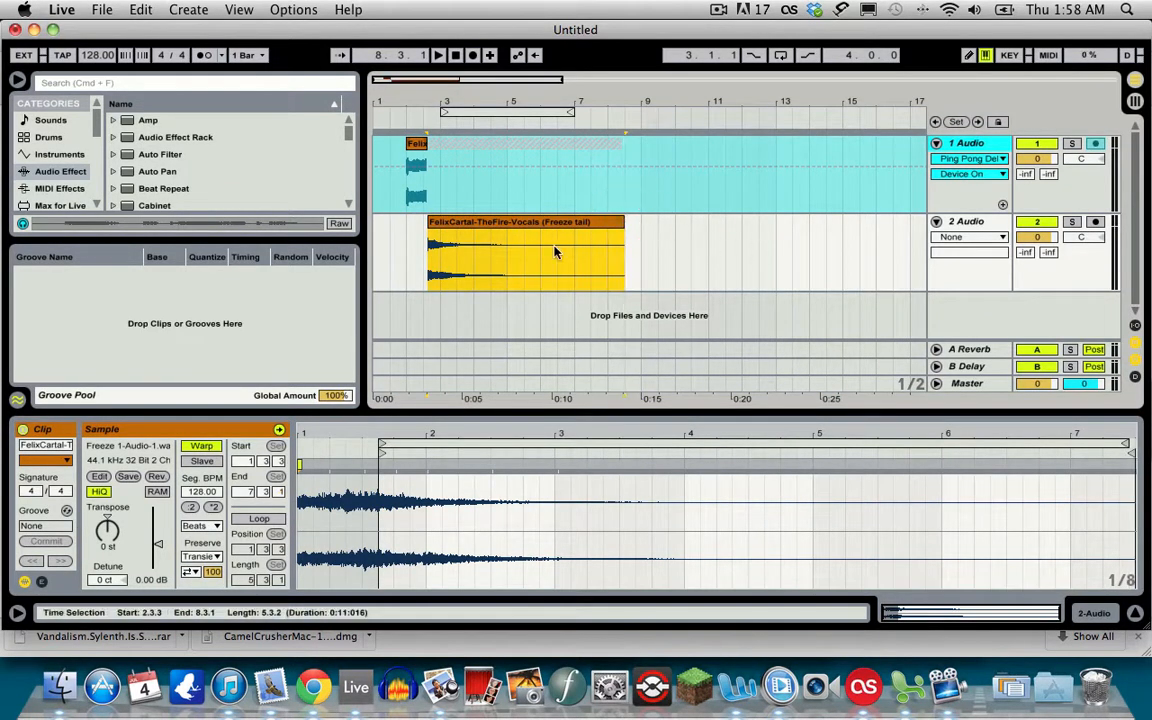
right_click(455, 225)
left_click(455, 225)
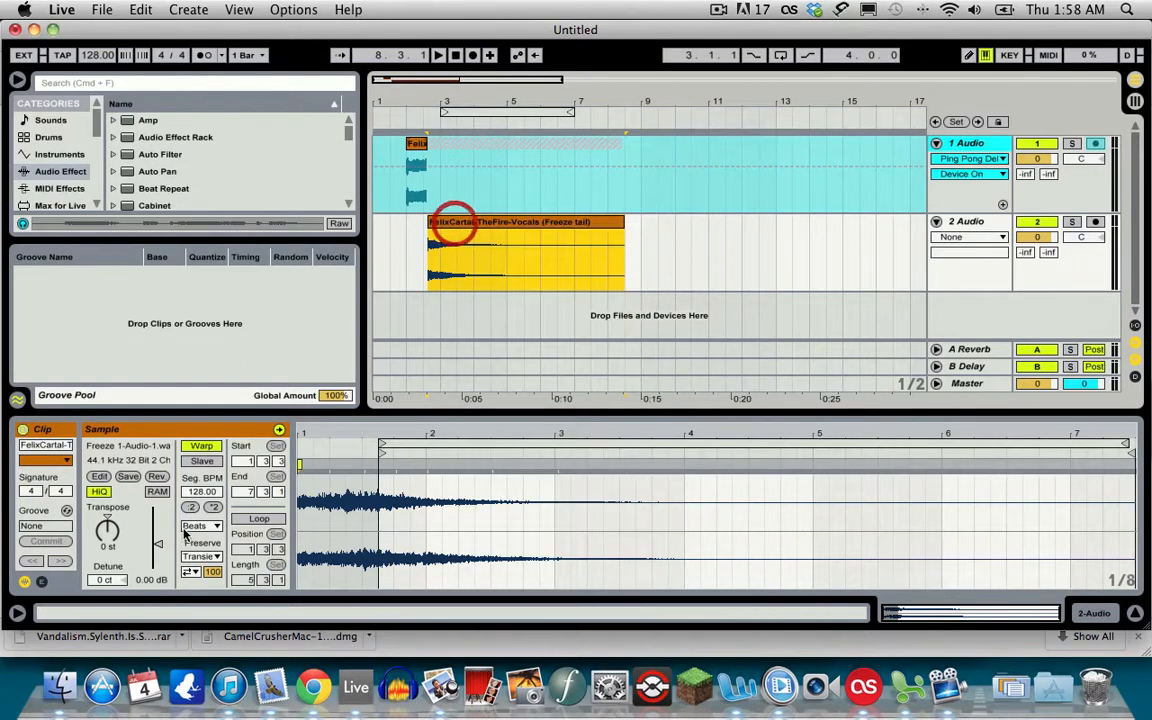
left_click(157, 478)
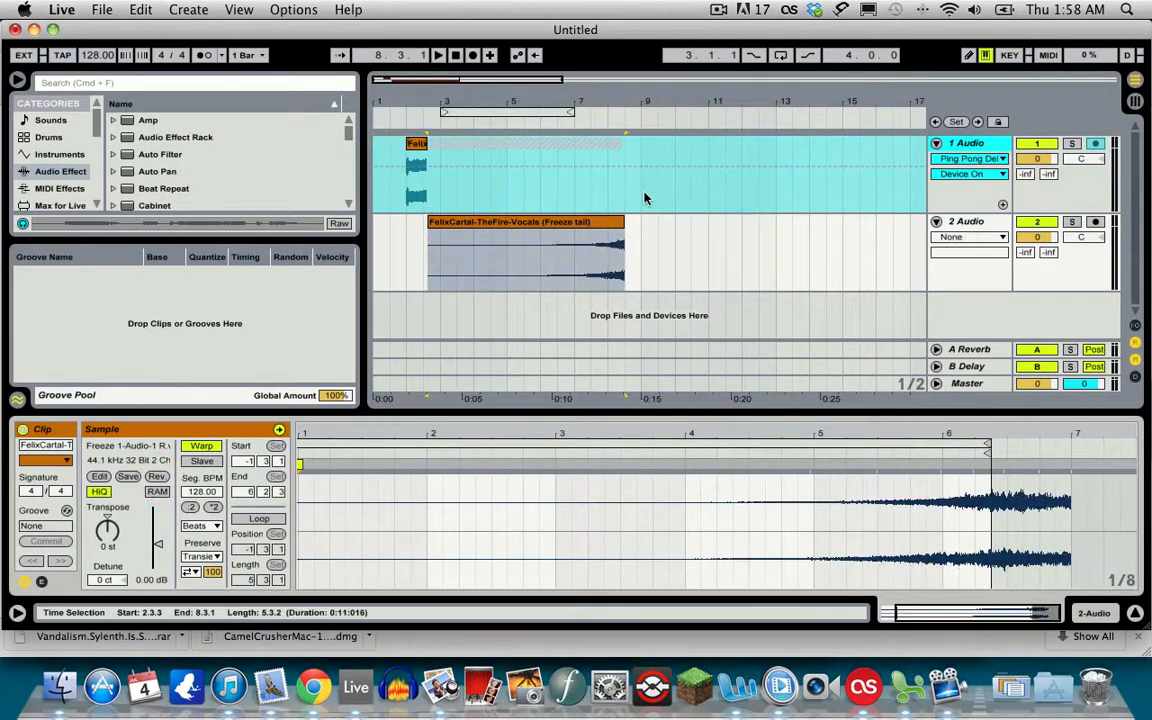
- Unfreeze the 1 Audio track and move its vocal clip to 8.3.1, where the reversed tail ends
right_click(780, 147)
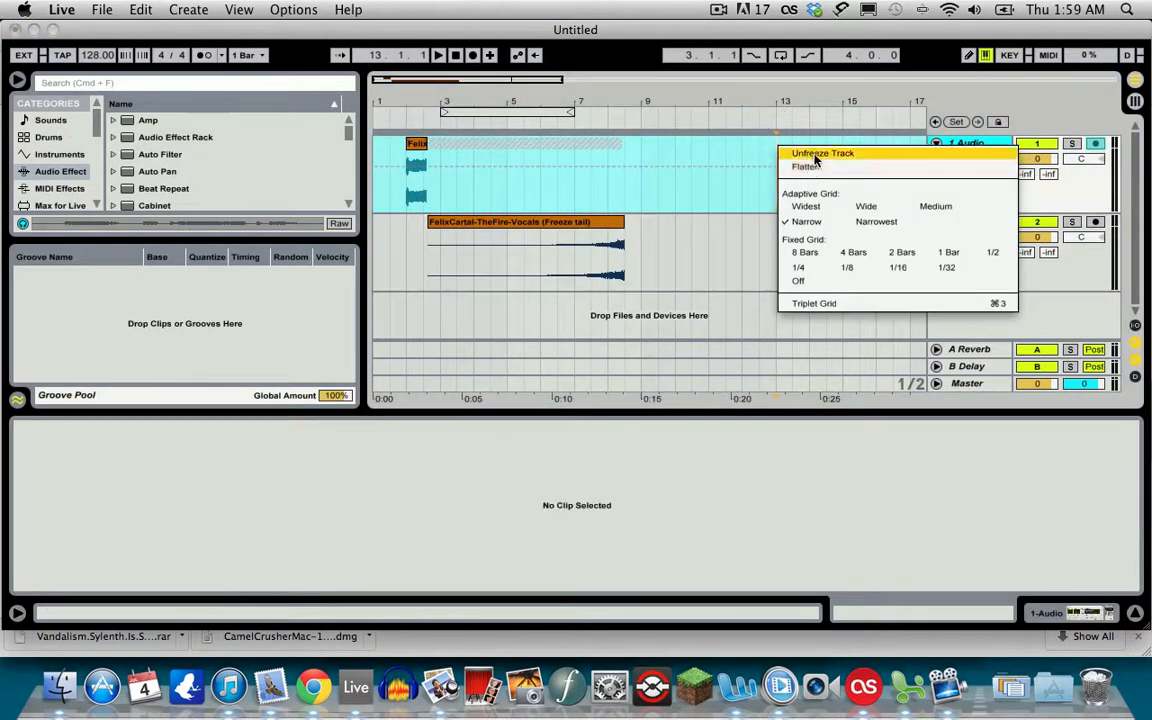
left_click(822, 153)
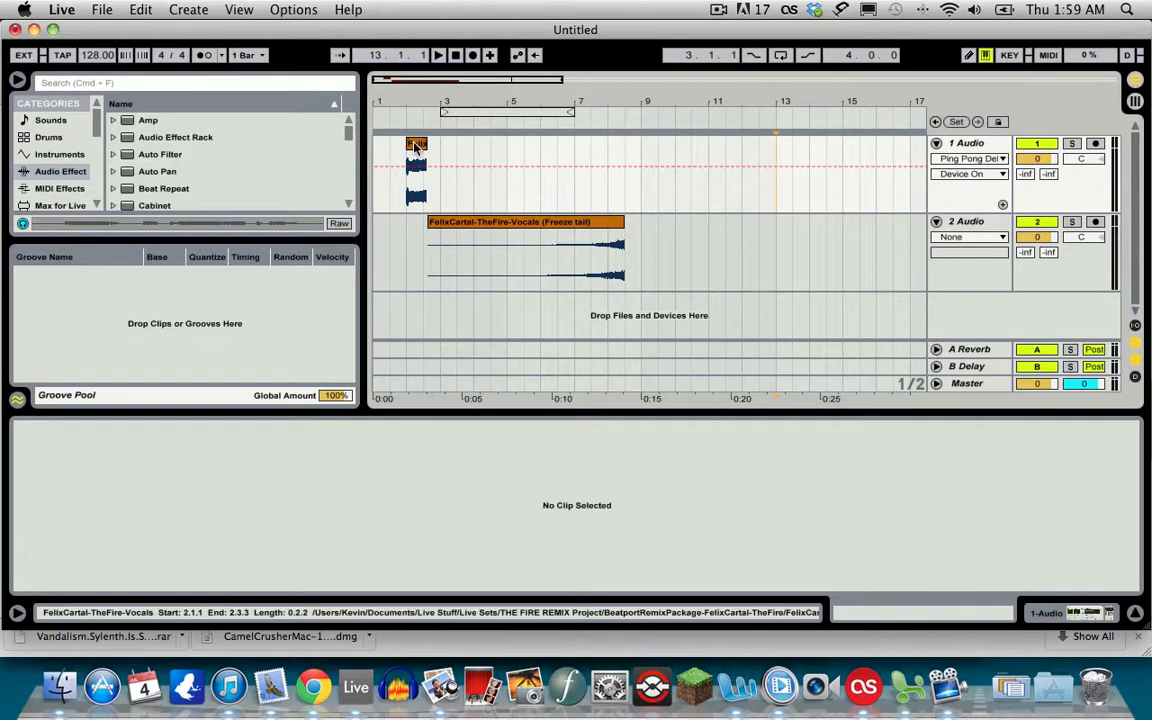
left_click_drag(420, 146, 636, 150)
left_click(633, 97)
left_click_drag(633, 97, 634, 160)
- Solo the 2 Audio track and play the reversed tail from 6.3.1
left_click(1073, 222)
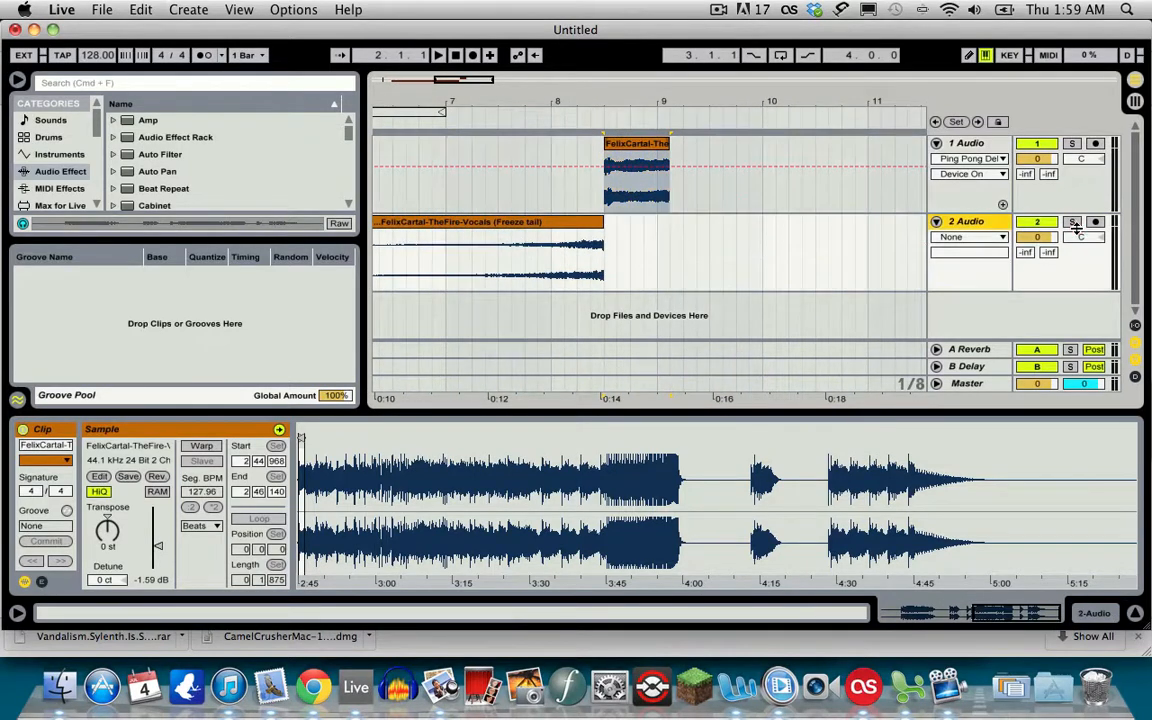
scroll(640, 250, "left", 4)
left_click(560, 252)
key("space")
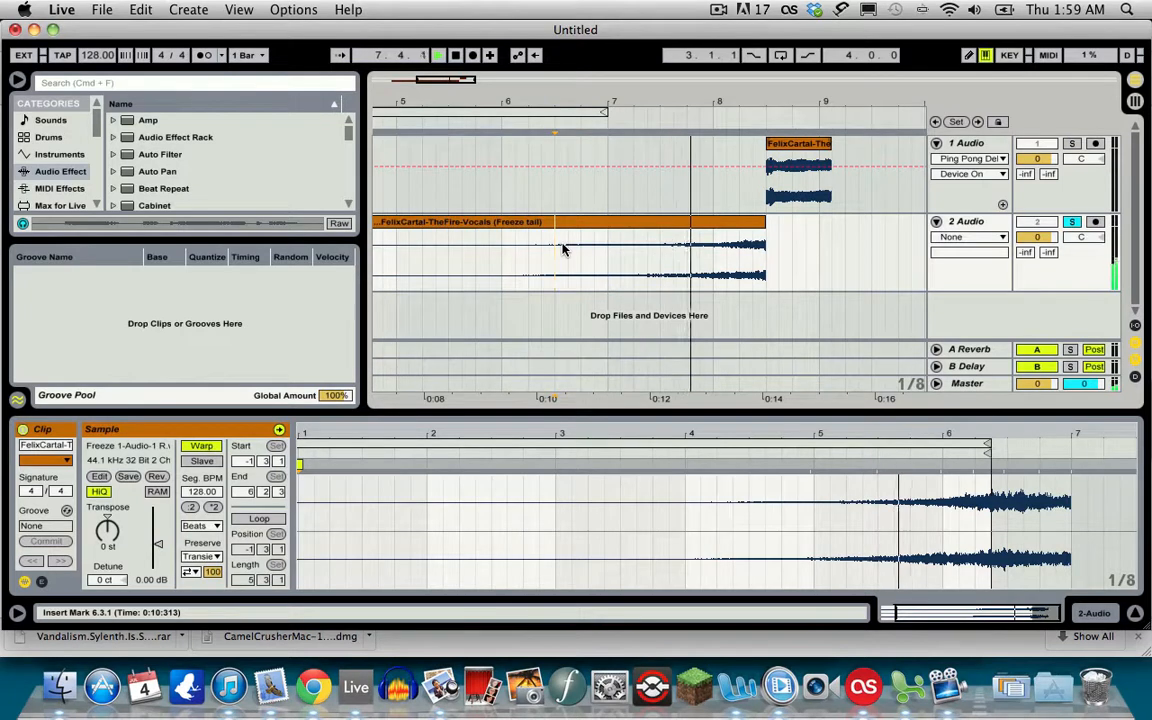
key("space")
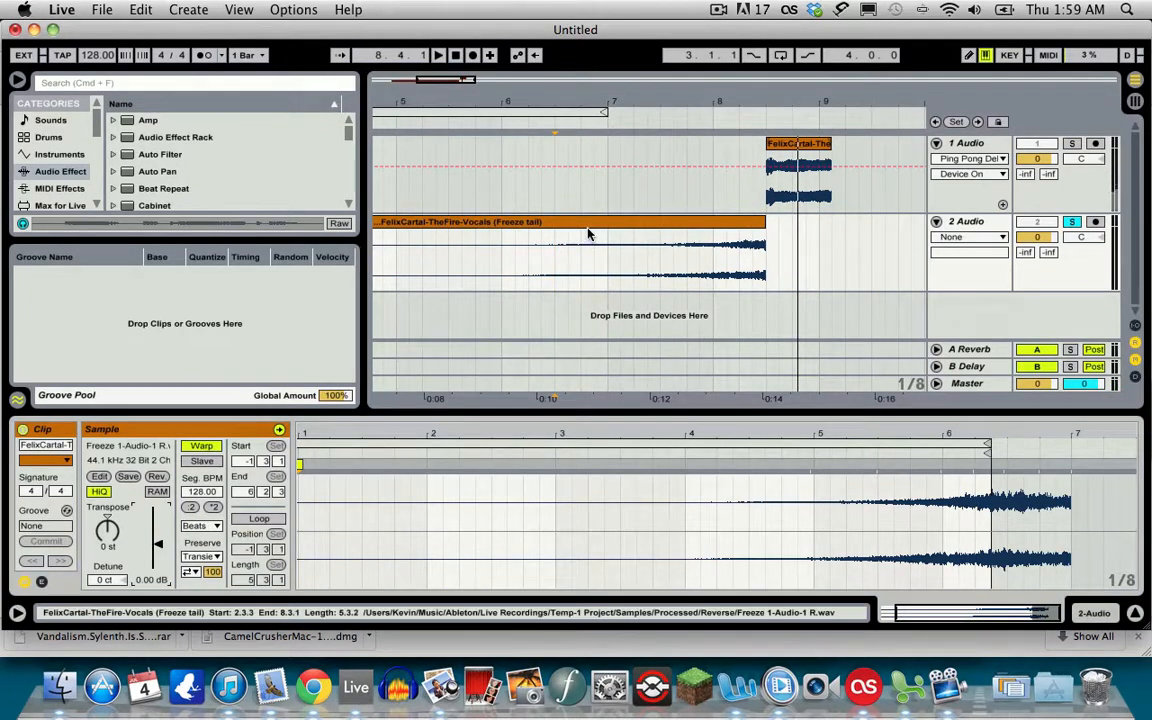
- Raise the reversed freeze tail clip's gain to 2.50 dB
left_click(540, 221)
left_click_drag(160, 550, 157, 540)
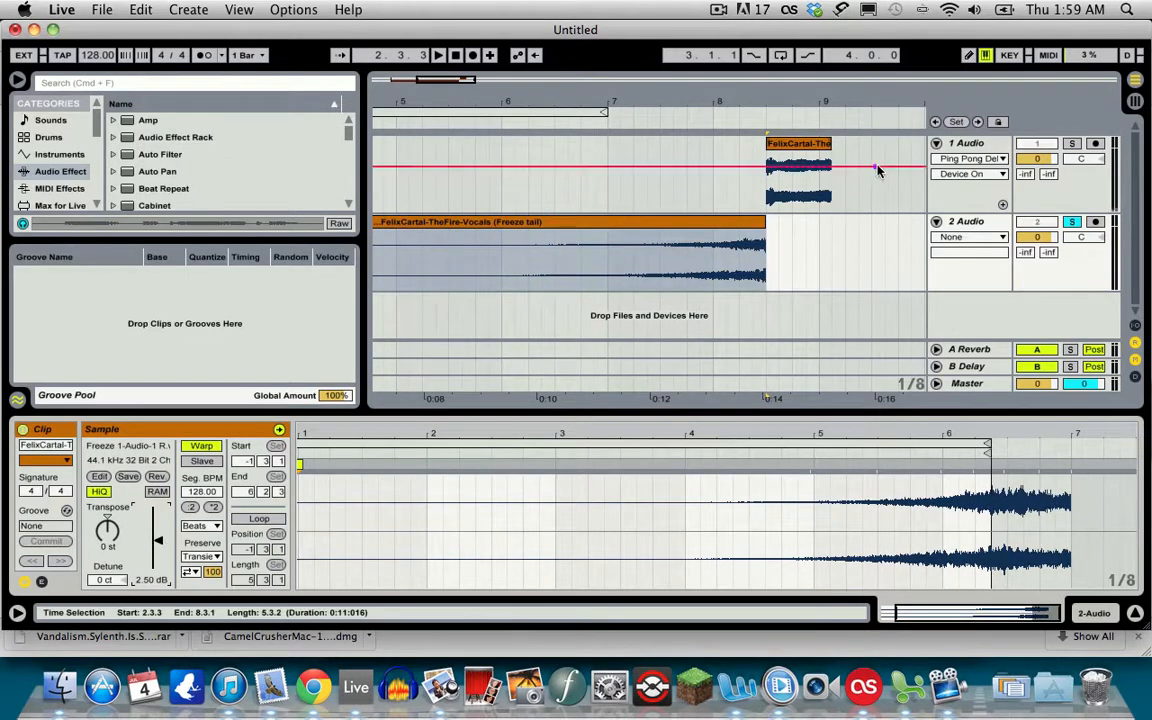
- Delete the Reverb and Ping Pong Delay from the 1 Audio track
left_click(982, 145)
left_click(982, 145)
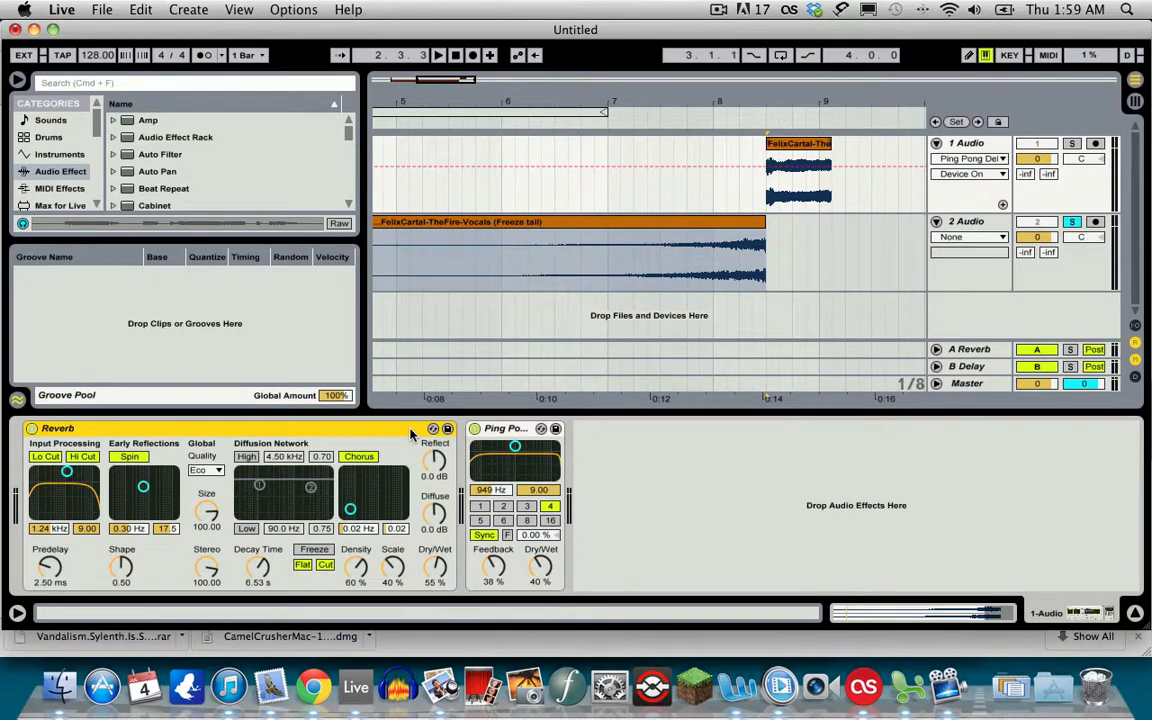
key("Delete")
key("Delete")
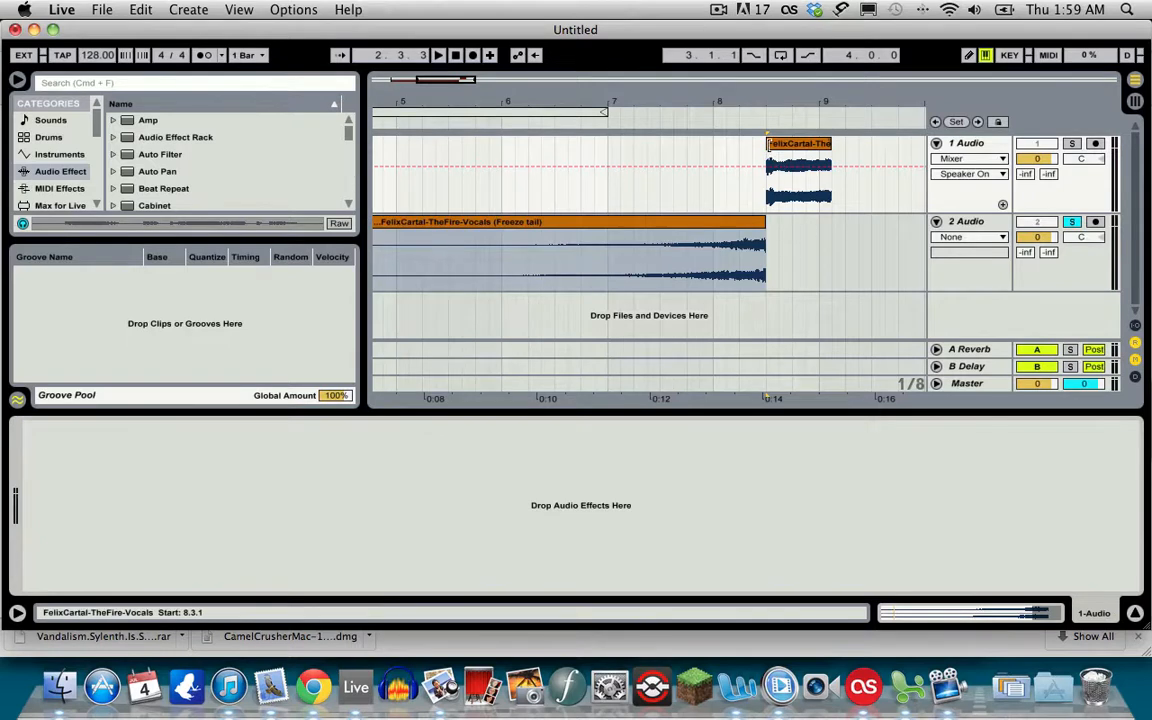
- Extend the vocal clip on 1 Audio so it starts at 8.1.3 and ends past the middle of bar 10
left_click_drag(768, 144, 722, 144)
scroll(815, 159, "right", 5)
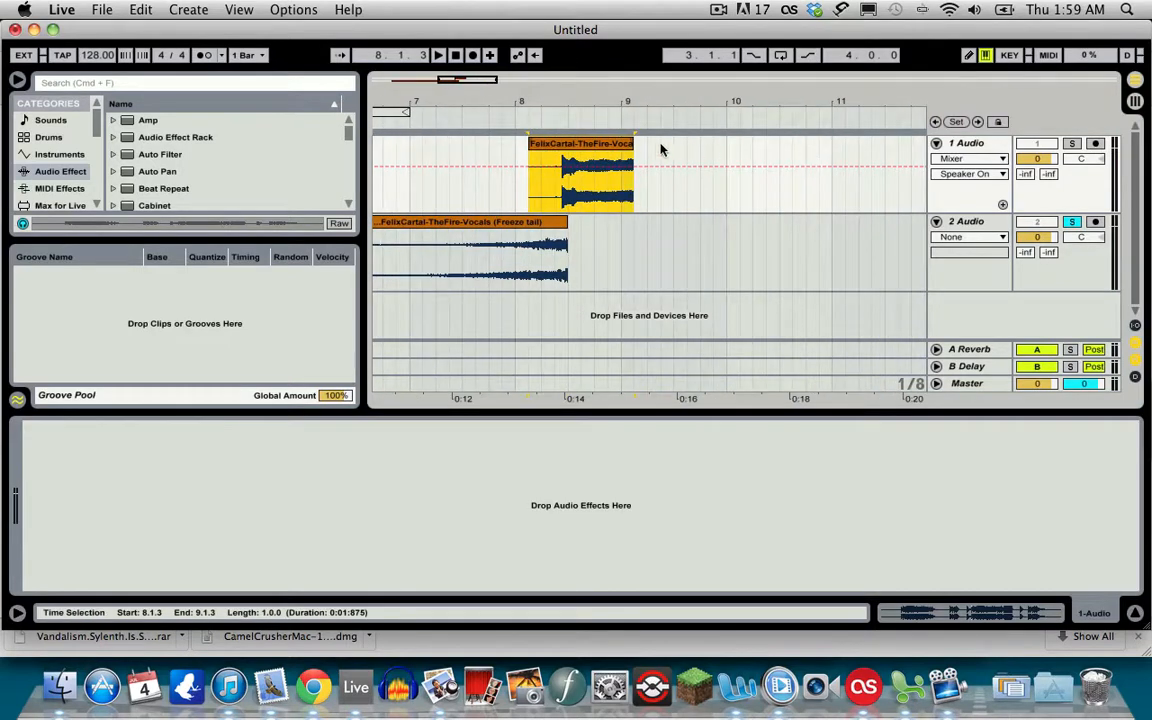
left_click_drag(635, 144, 815, 145)
scroll(694, 257, "left", 2)
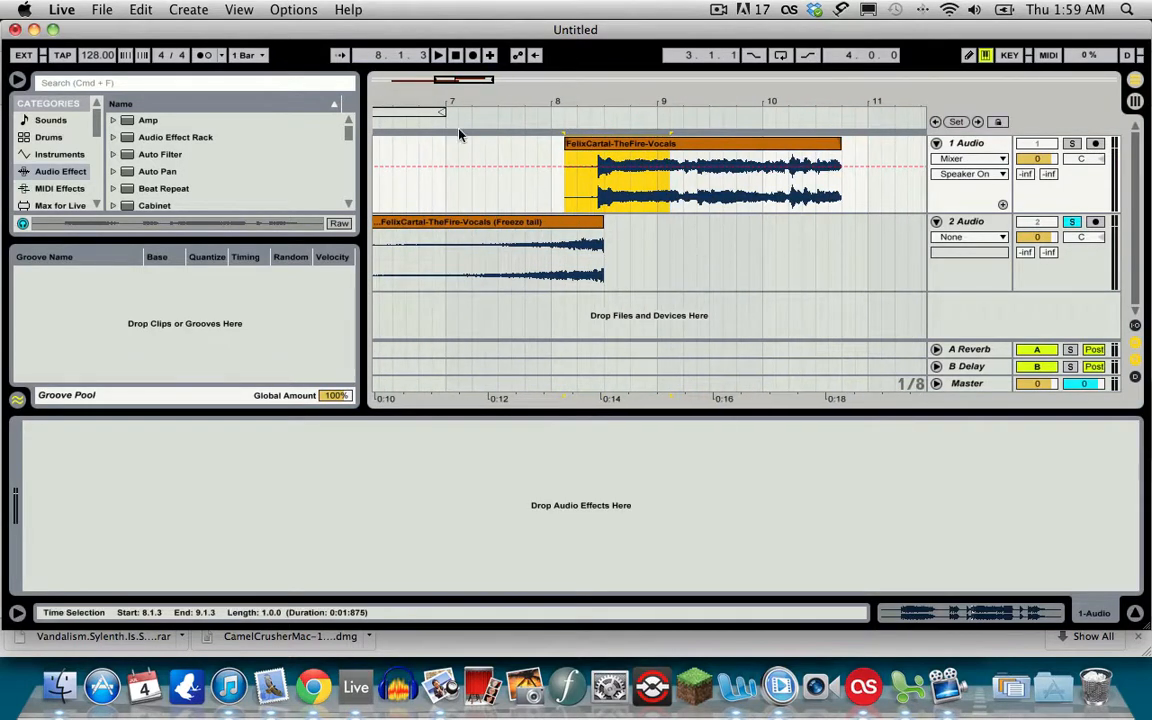
- Play the soloed 2 Audio track from 2.3.3 through the end of the reversed freeze tail
left_click(456, 56)
scroll(499, 193, "left", 10)
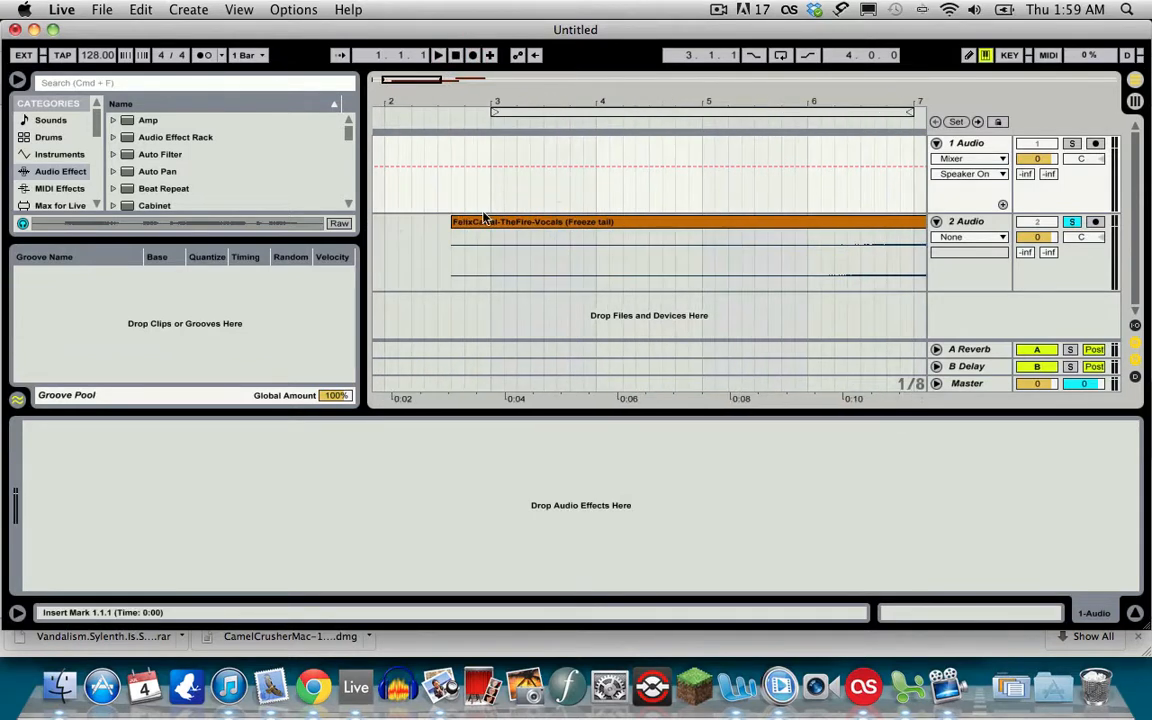
left_click(452, 176)
scroll(560, 165, "right", 5)
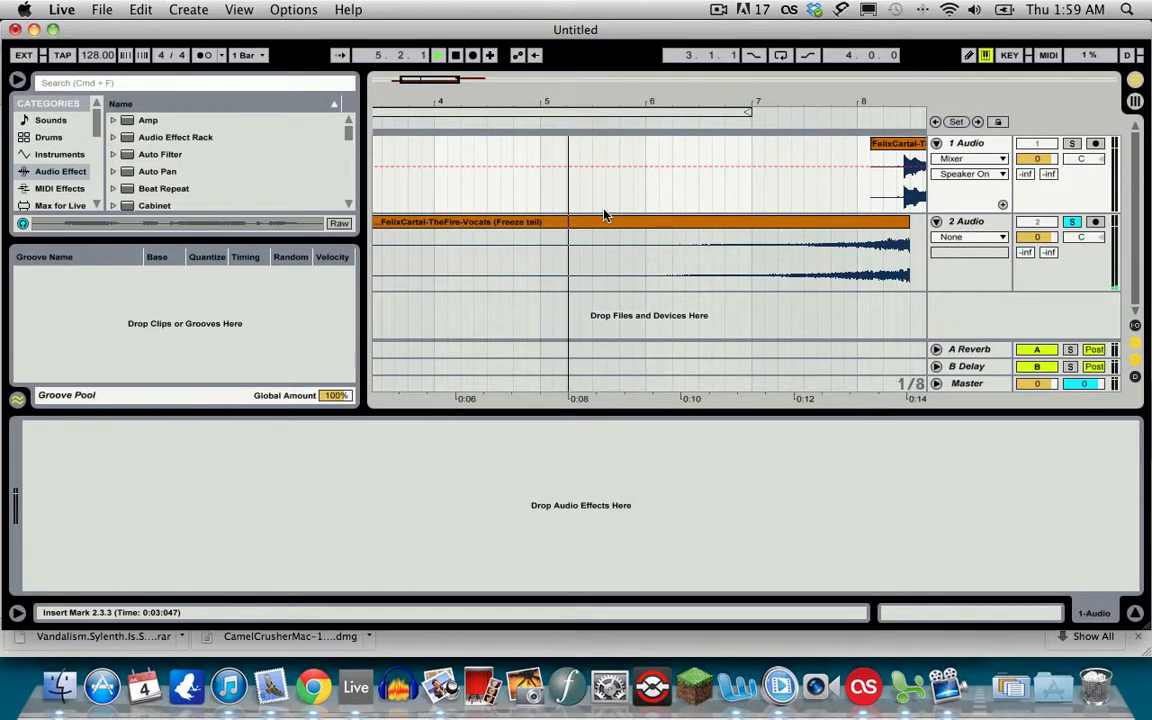
scroll(604, 214, "right", 3)
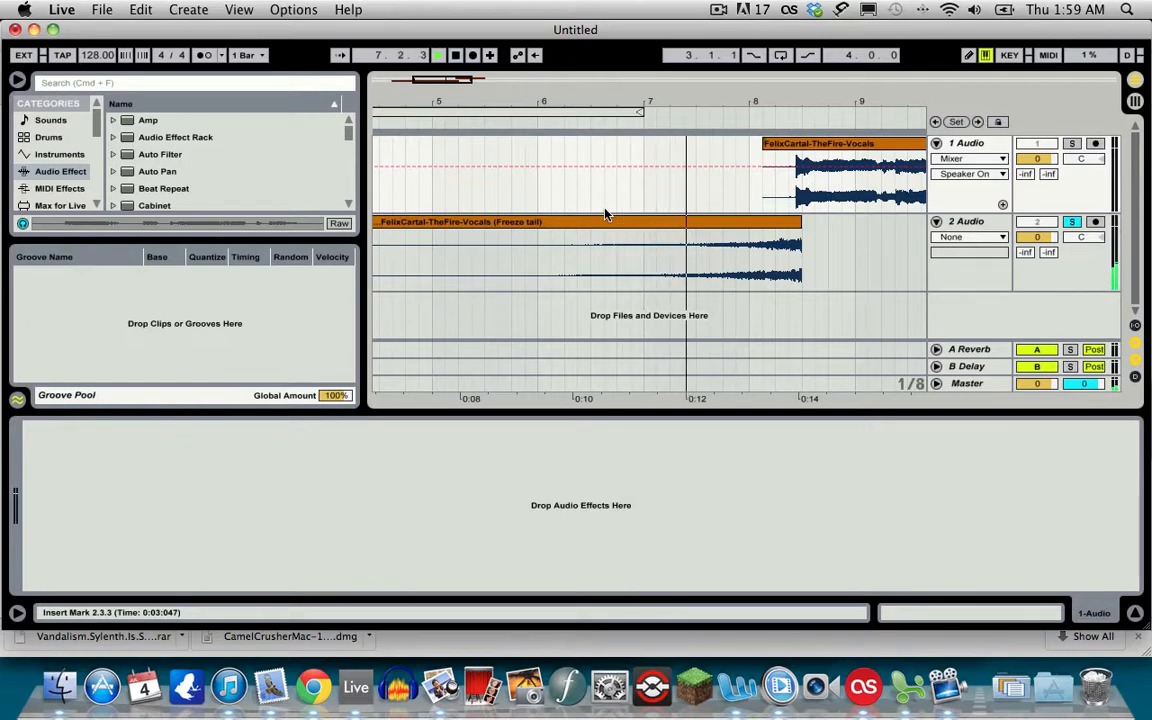
scroll(604, 214, "right", 3)
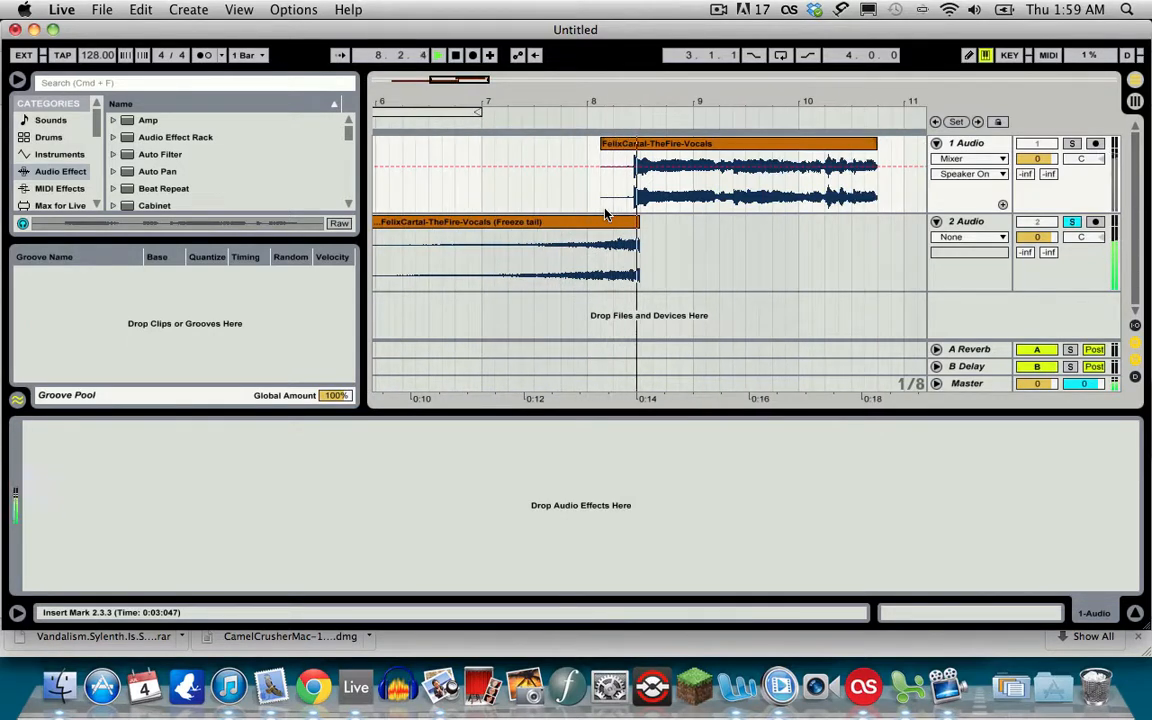
- Solo 1 Audio instead to play the dry vocal from 7.4.3, and unsolo it to play both tracks together from the same point
left_click(1071, 143)
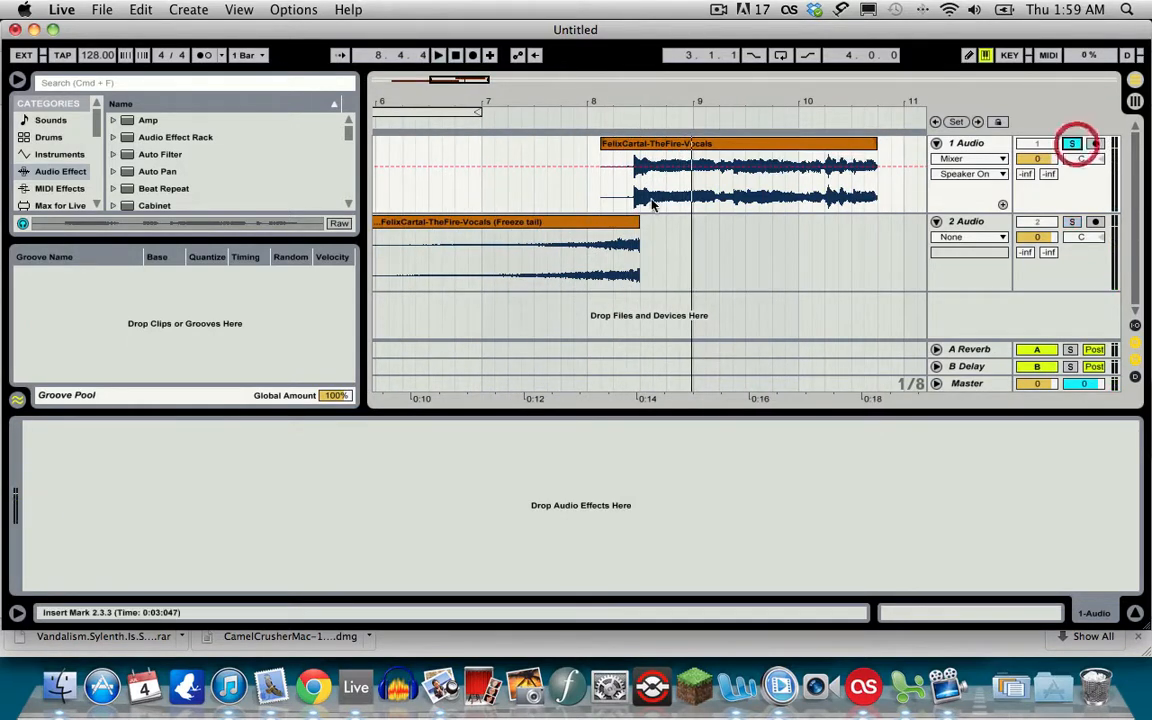
left_click(572, 196)
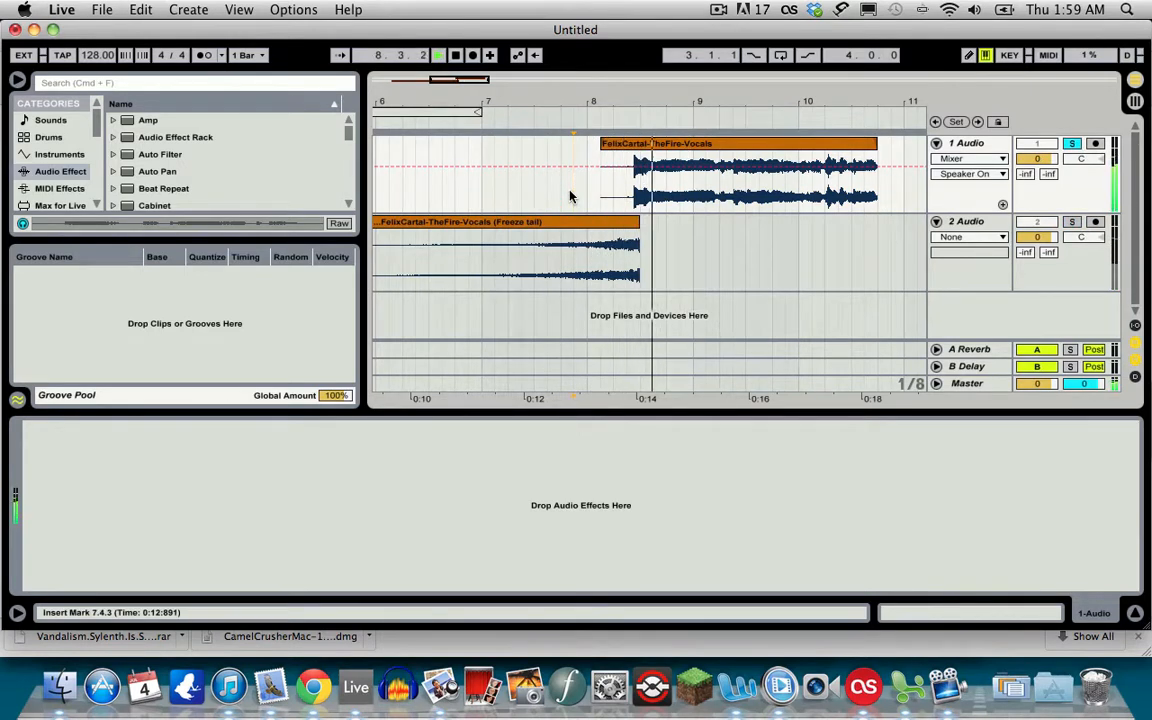
left_click(1071, 143)
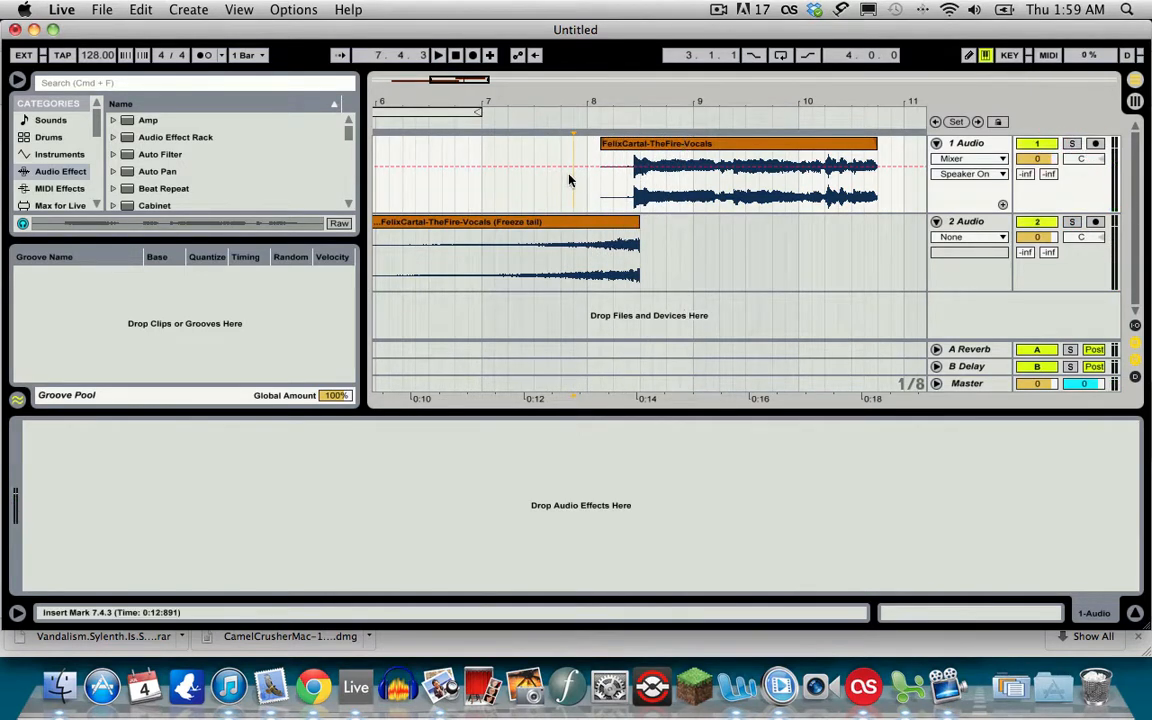
key("space")
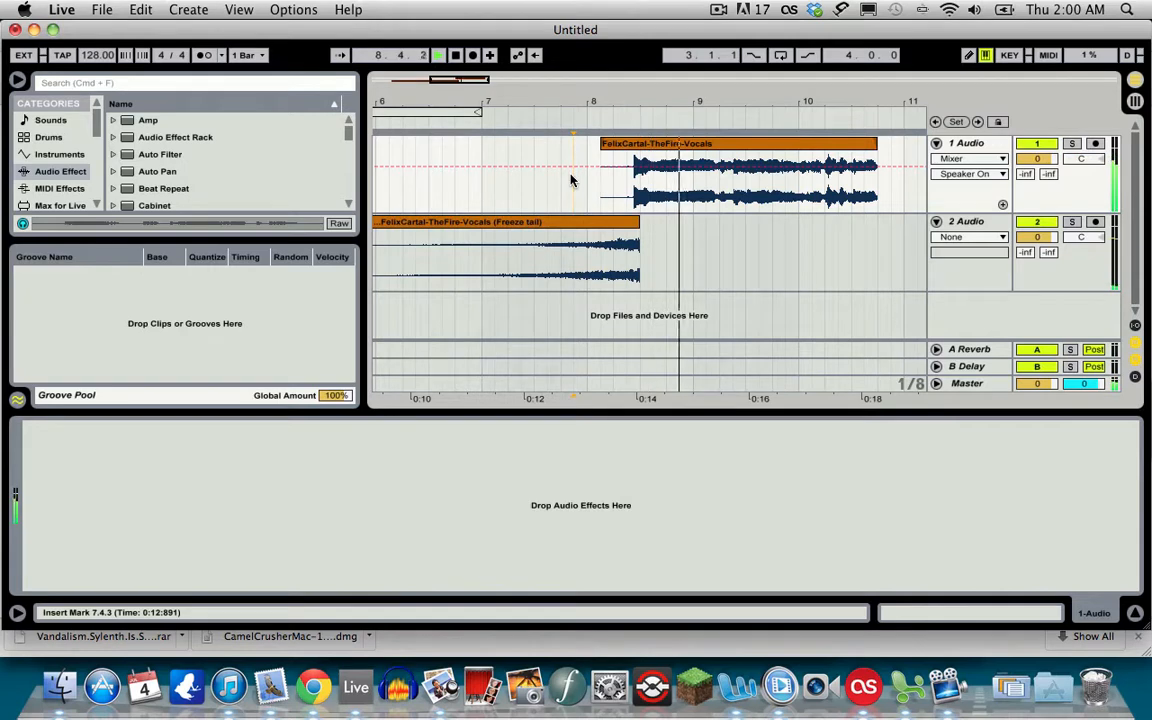